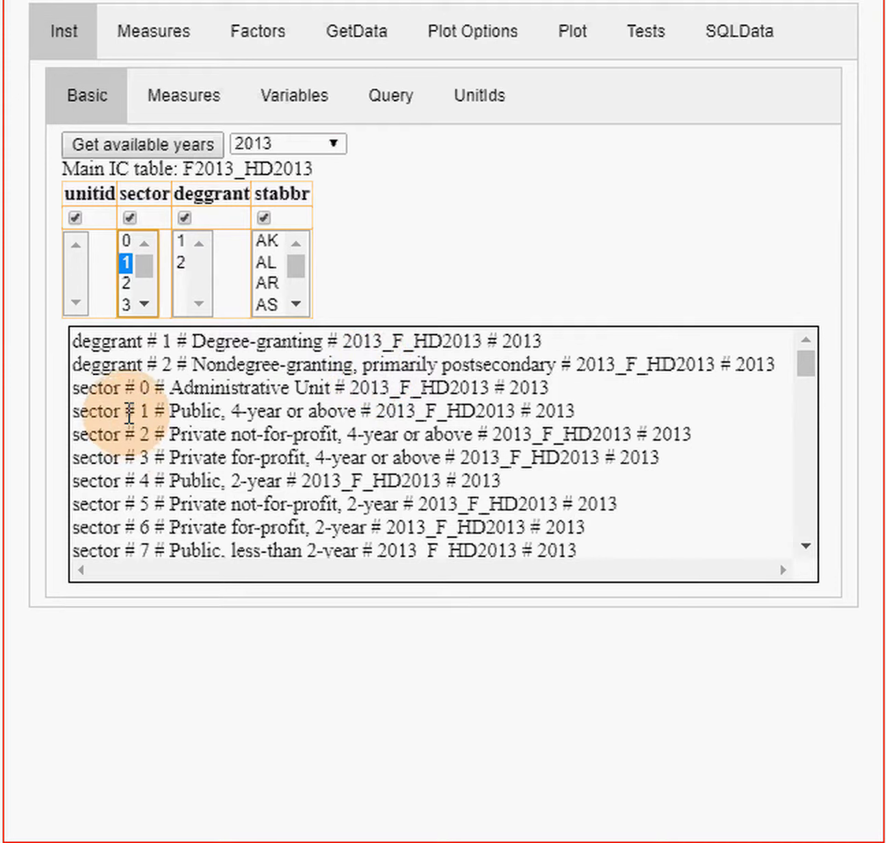
# - Search the institution measures with search type "and" and the text fall|enroll|age|6[^x]
pyautogui.moveTo(93, 416); pyautogui.dragTo(377, 416)
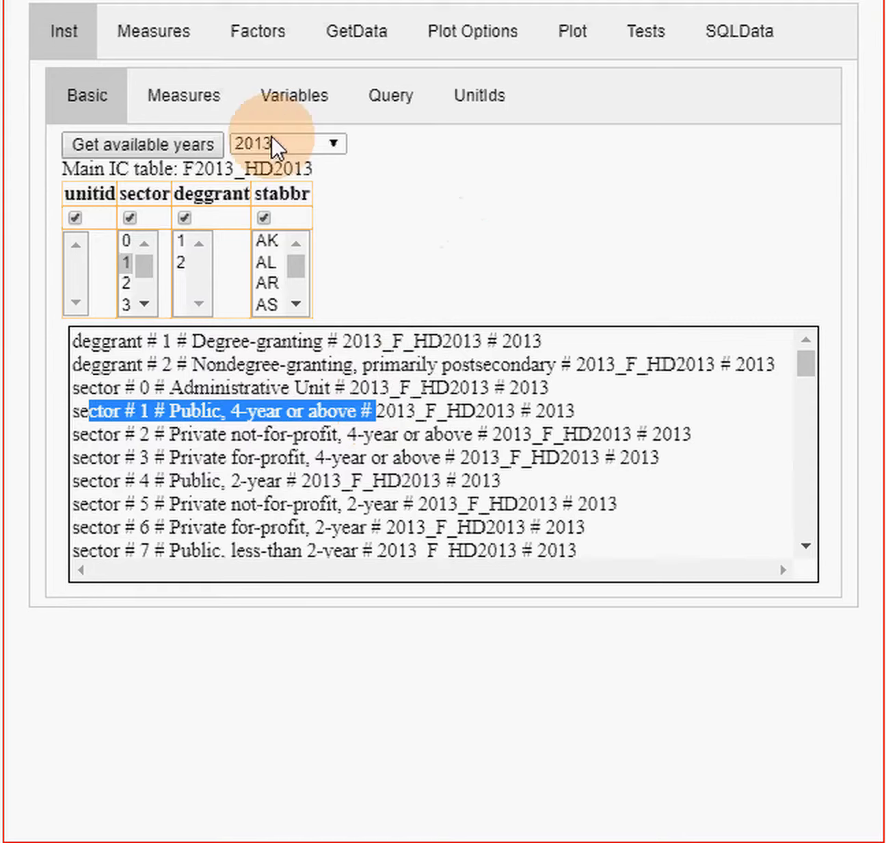
pyautogui.click(173, 104)
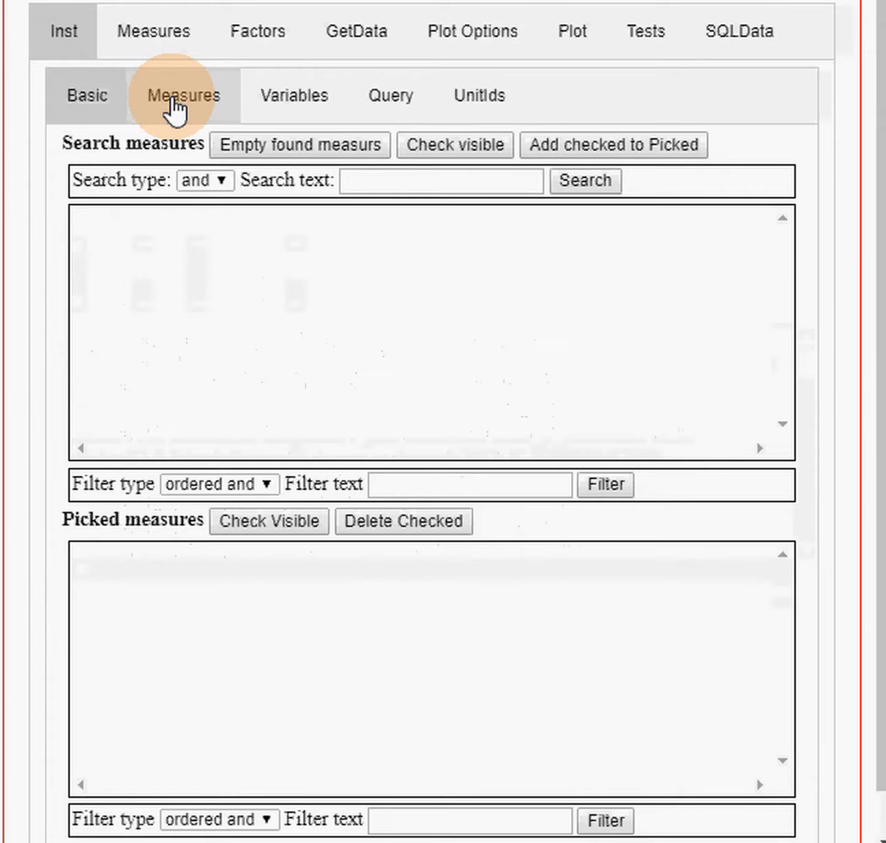
pyautogui.click(369, 180)
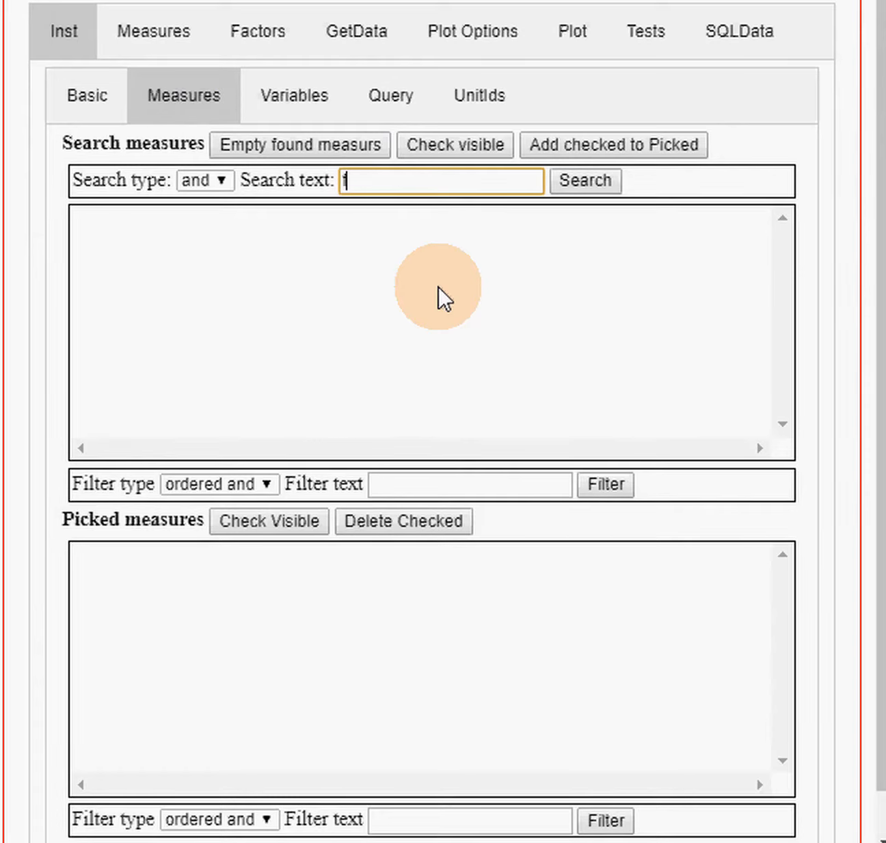
pyautogui.write('all')
pyautogui.write('\\en')
pyautogui.write('nroll')
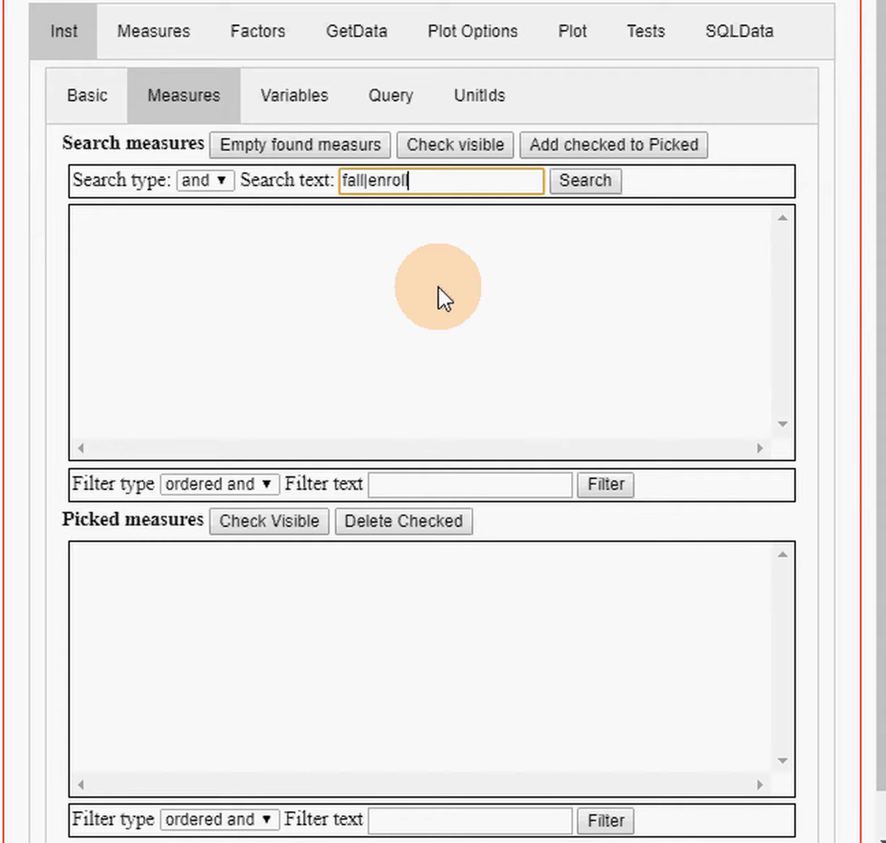
pyautogui.write('|age|6[^x')
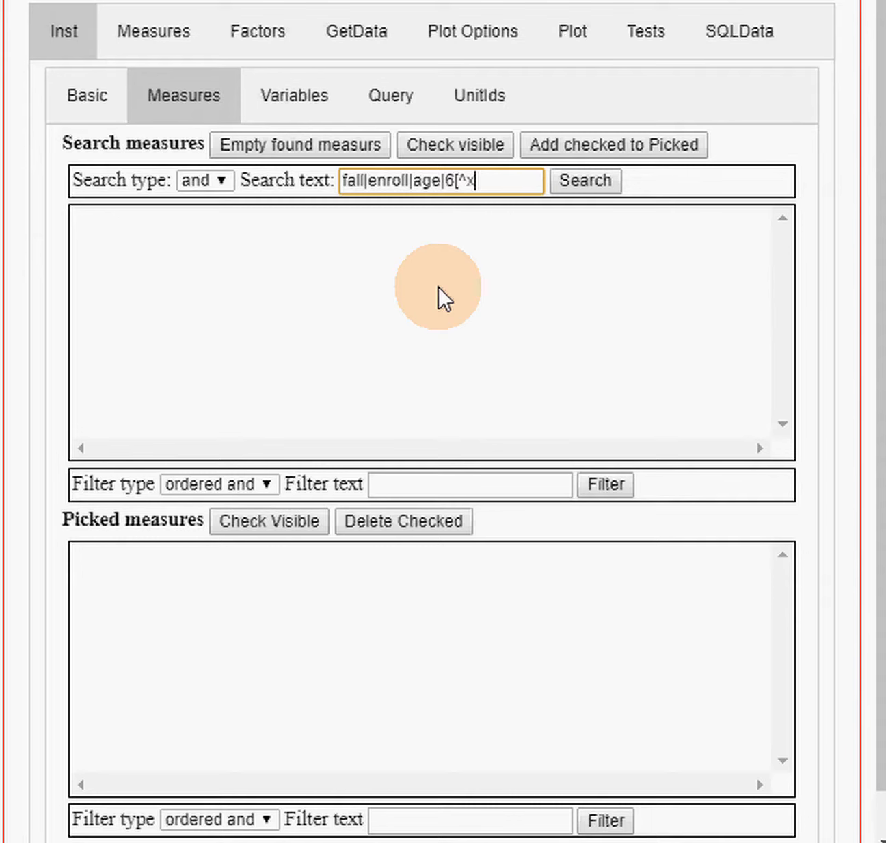
pyautogui.click(588, 180)
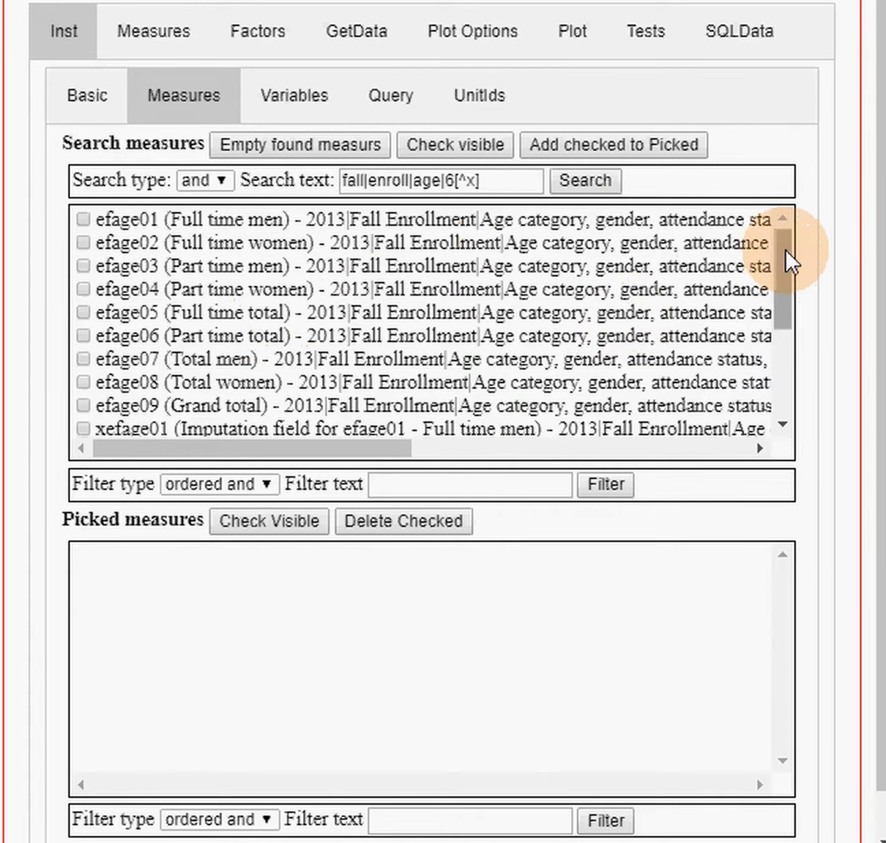
pyautogui.moveTo(789, 247); pyautogui.dragTo(778, 207)
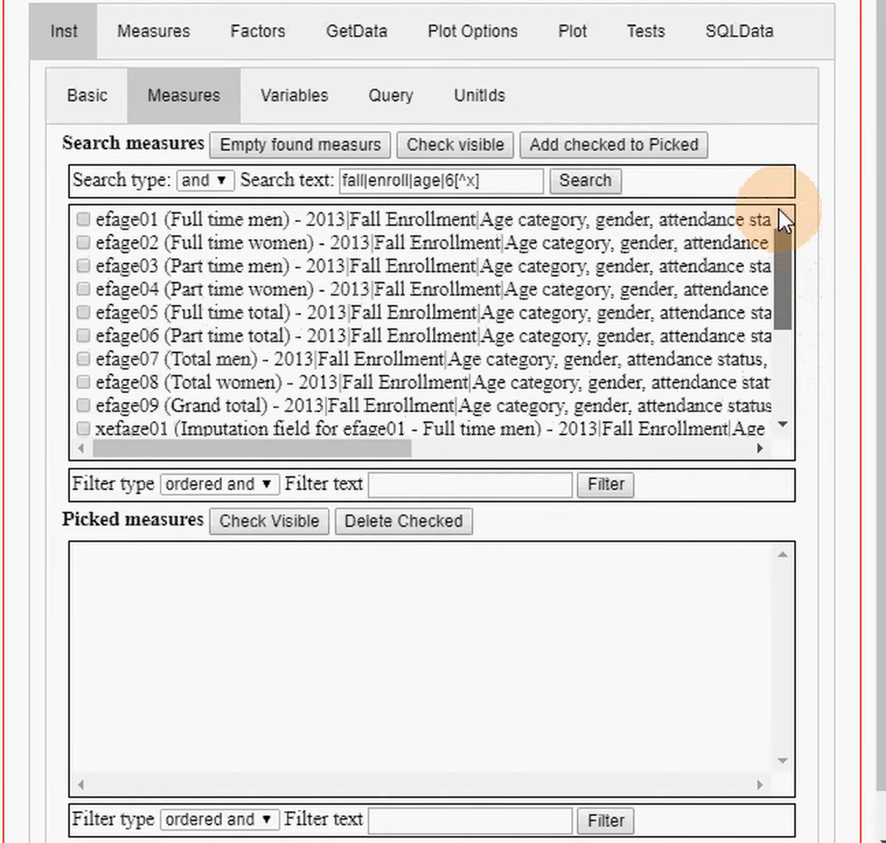
# - Empty the found measures, search again with fall|enroll|age|^[^x], and add efage09 (Grand total) to the picked measures
pyautogui.click(445, 179)
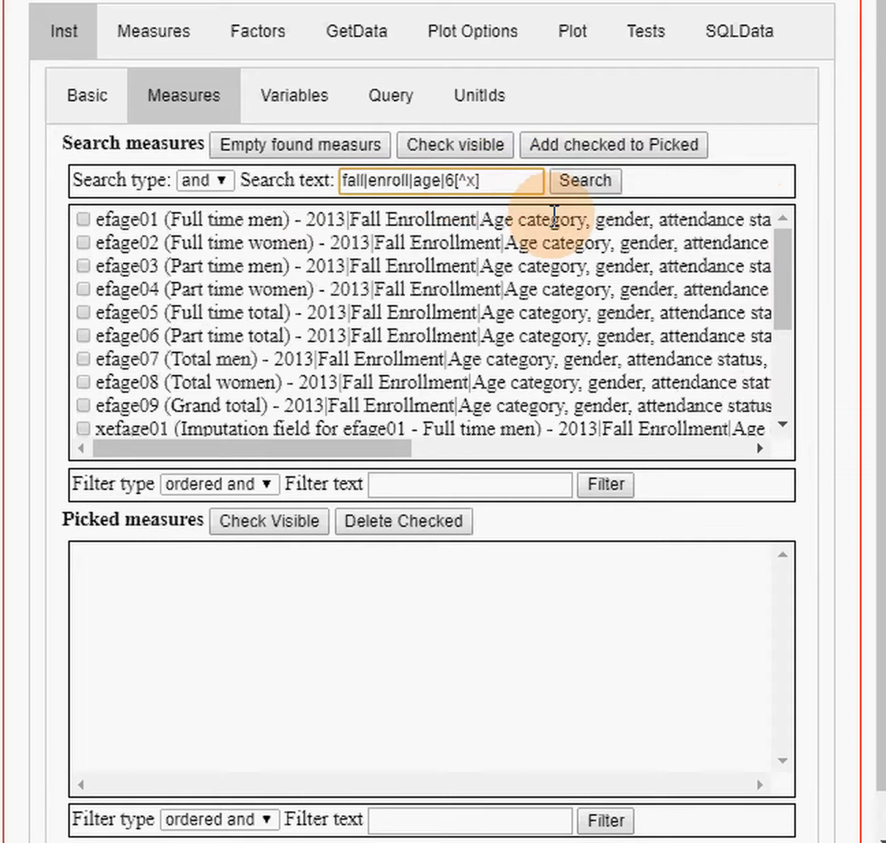
pyautogui.write('^')
pyautogui.press('Delete')
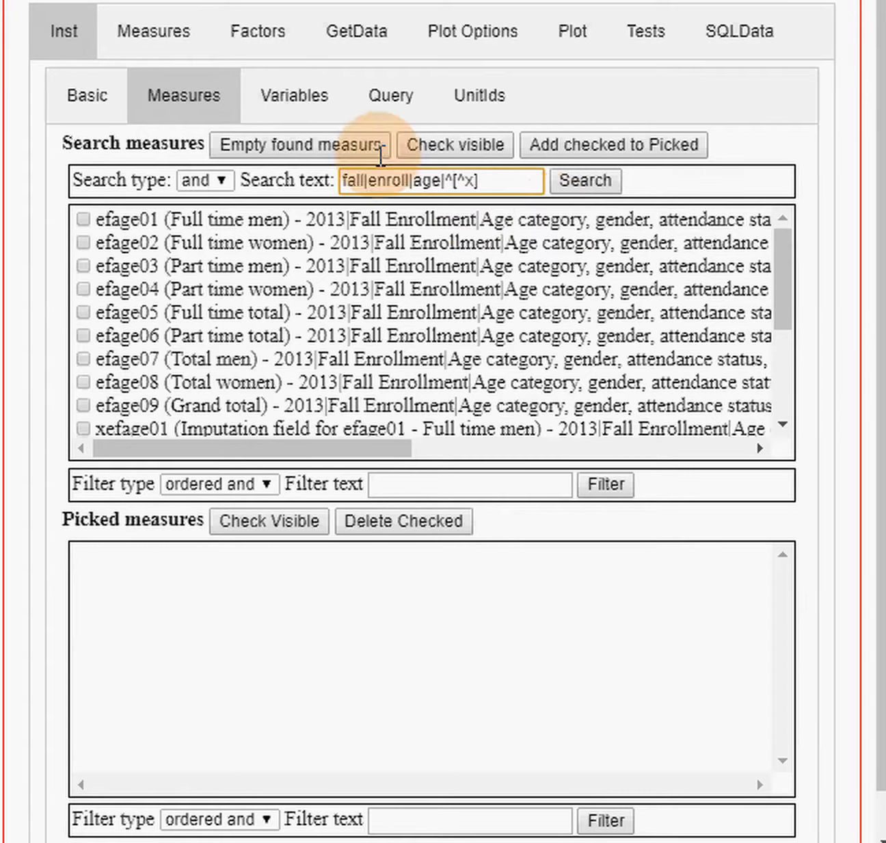
pyautogui.click(260, 145)
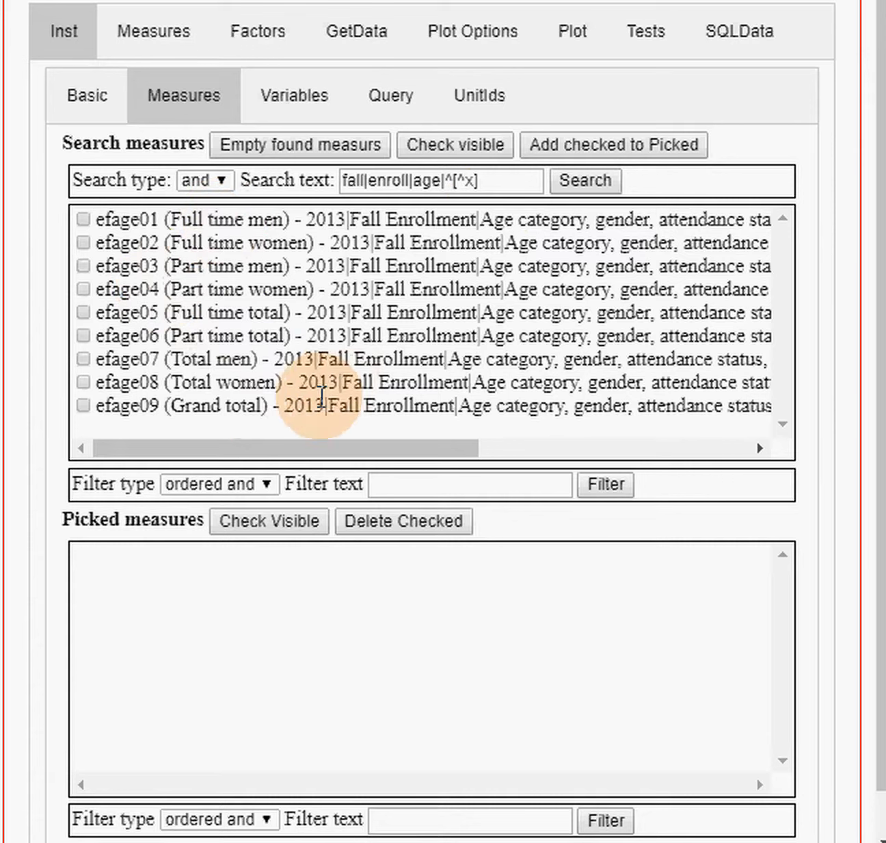
pyautogui.click(84, 409)
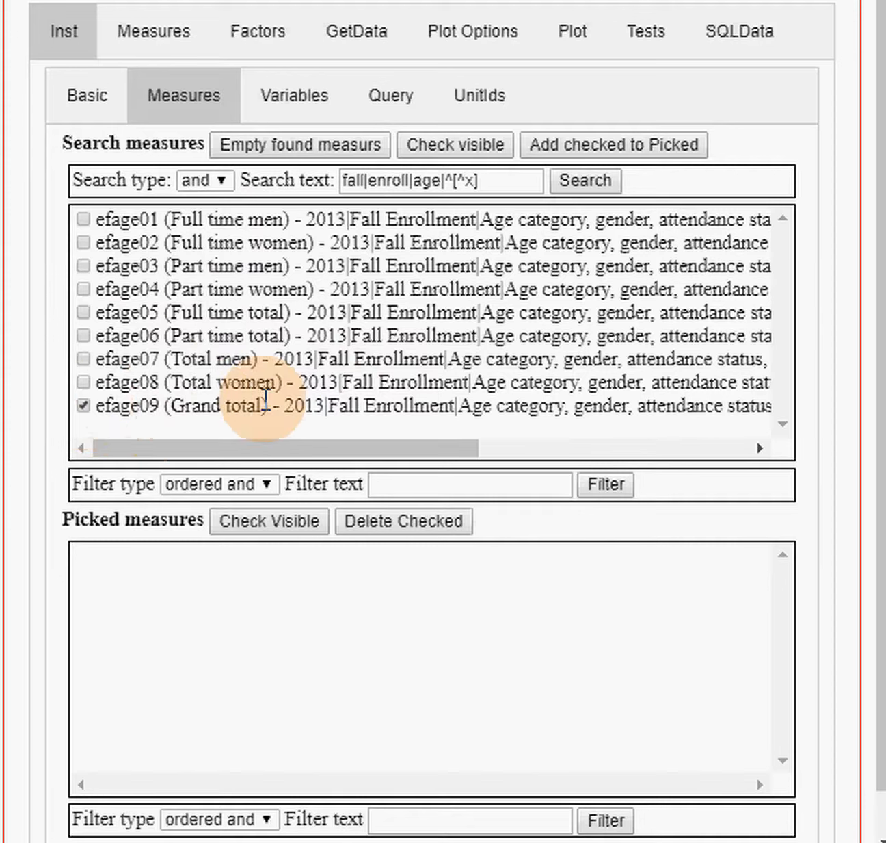
pyautogui.click(594, 145)
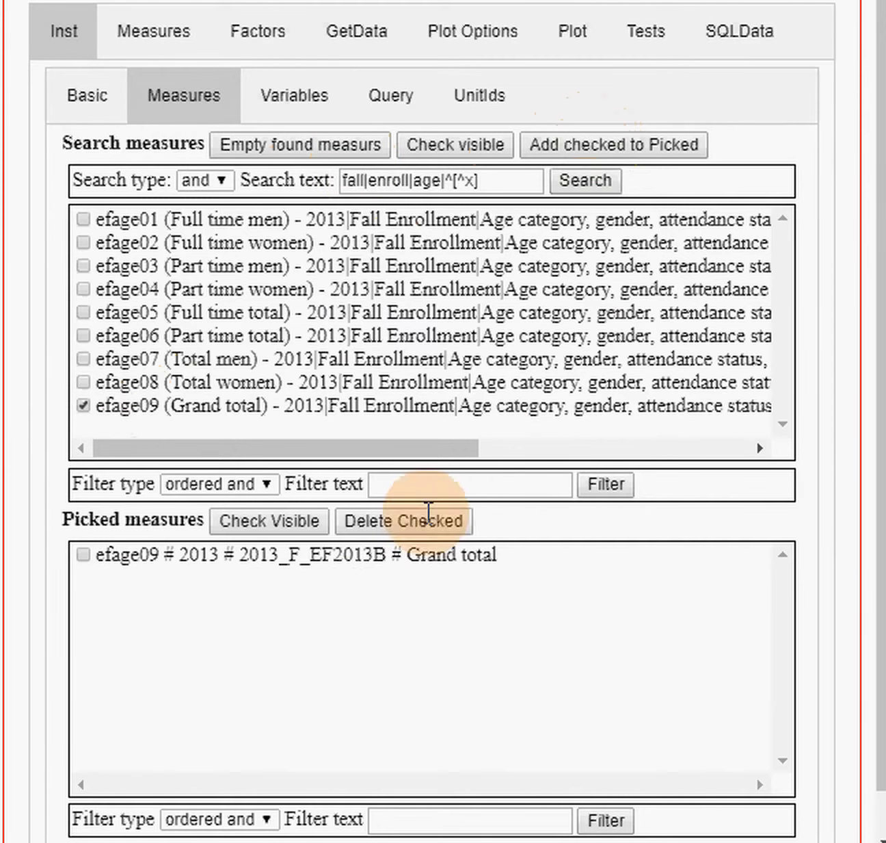
# - Replace age with distance in the search text, empty the found measures, and search with fall|enroll|distance|^[^x]
pyautogui.click(522, 182)
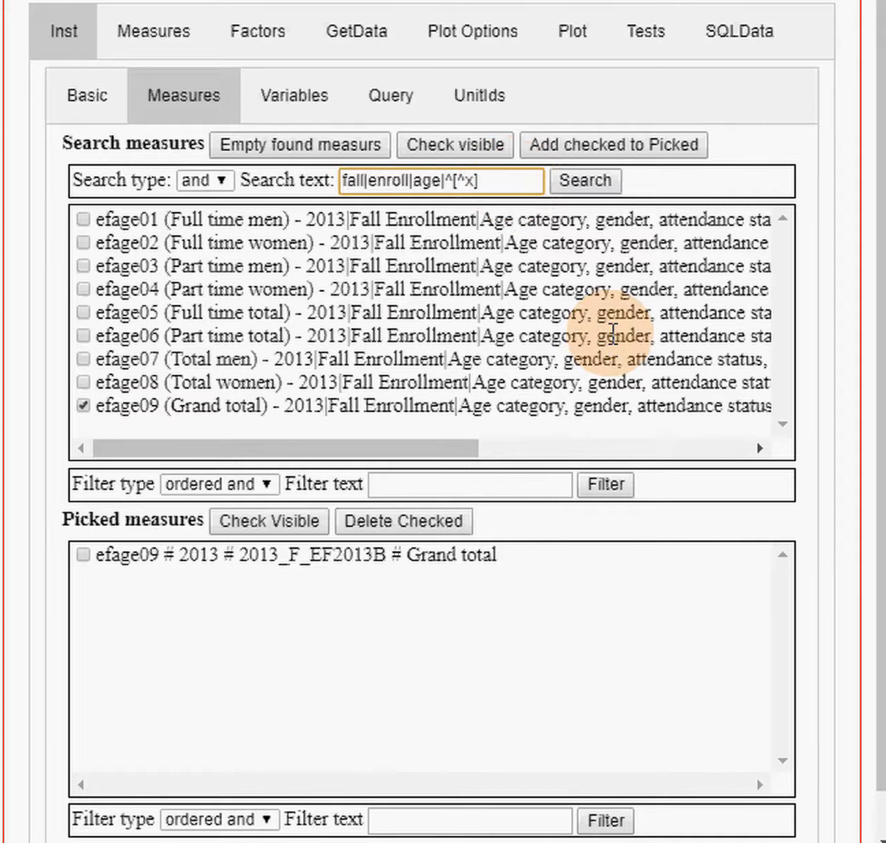
pyautogui.press('Delete')
pyautogui.press('Delete')
pyautogui.press('Delete')
pyautogui.press('Delete')
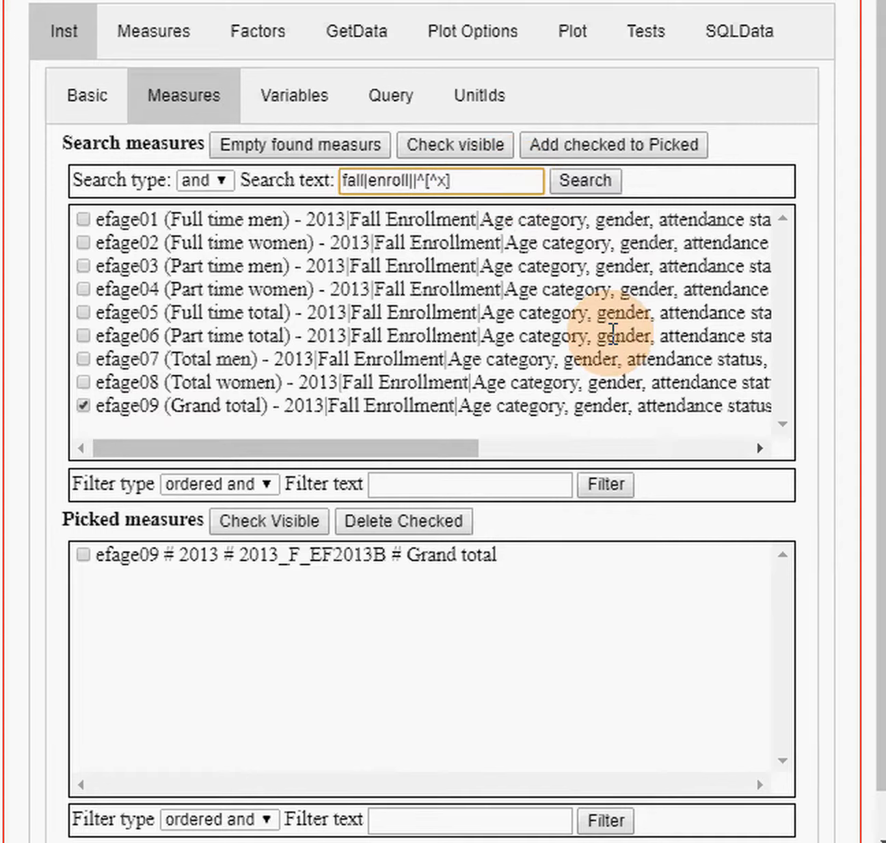
pyautogui.write('distand')
pyautogui.write('e')
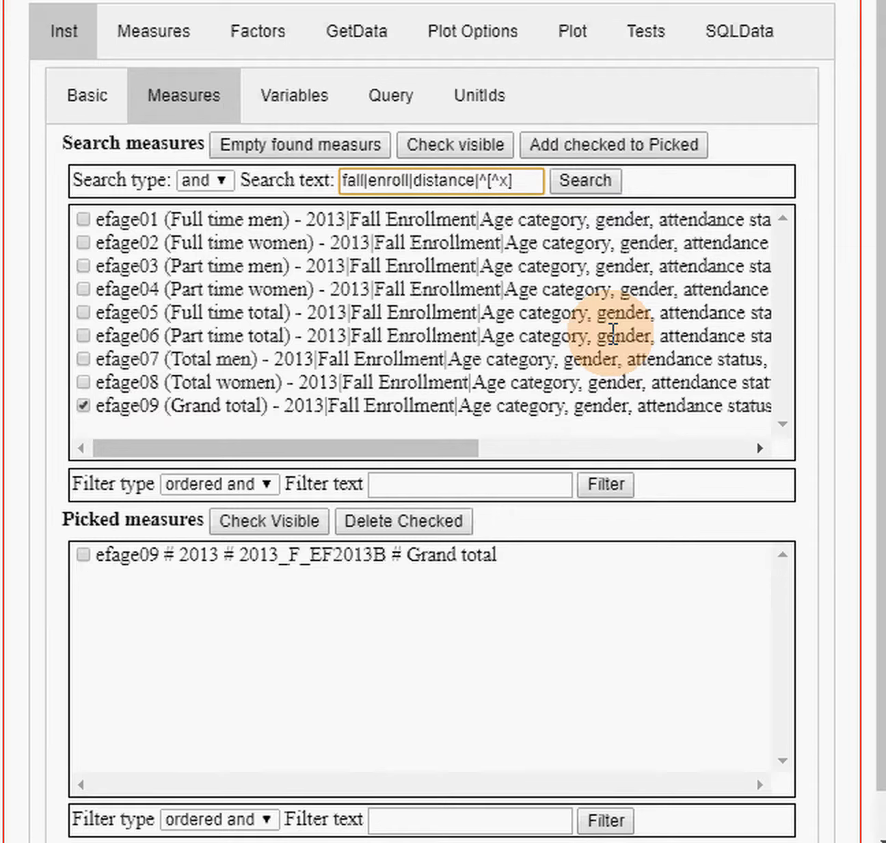
pyautogui.click(260, 144)
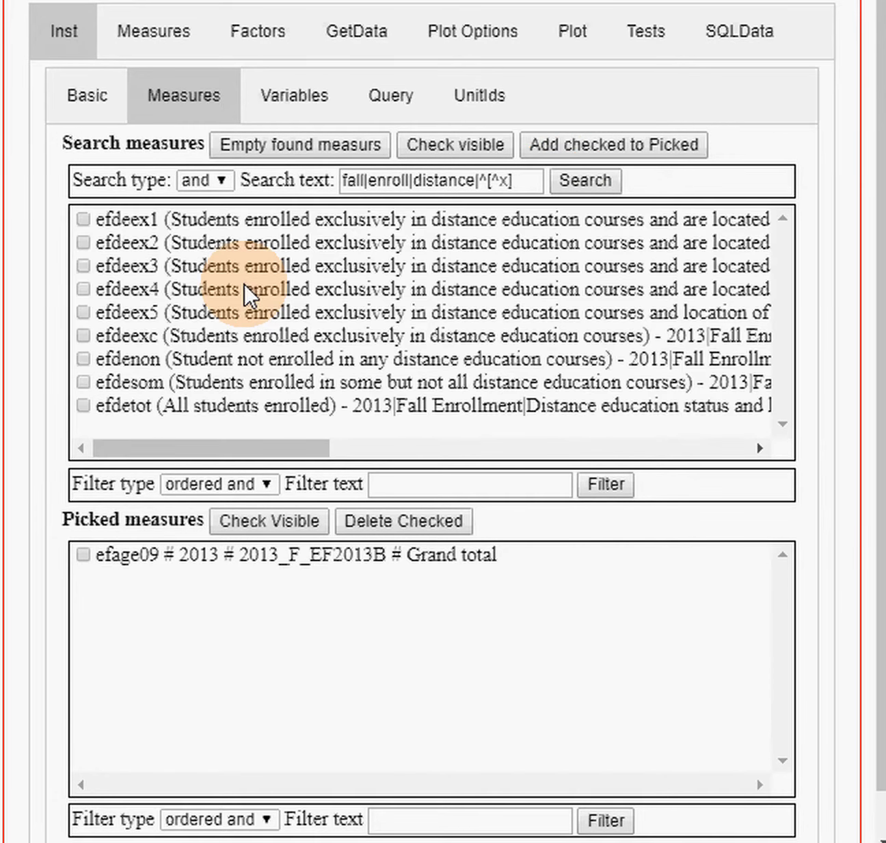
# - Add the distance education measures efdeexc, efdesom and efdetot to the picked measures
pyautogui.click(83, 335)
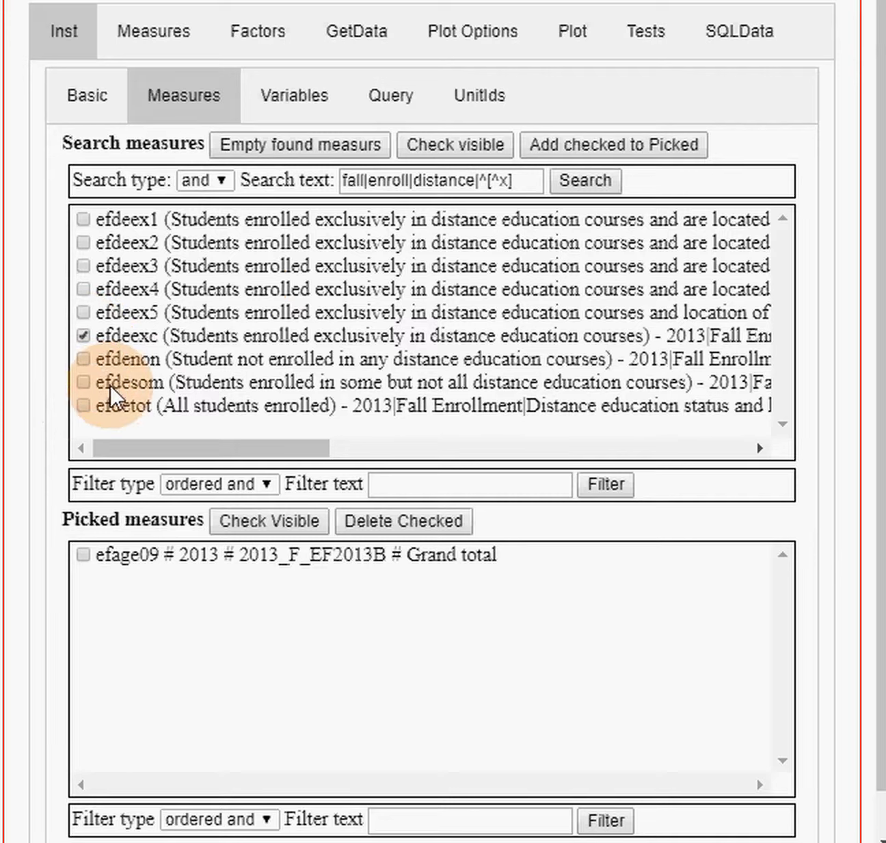
pyautogui.click(83, 406)
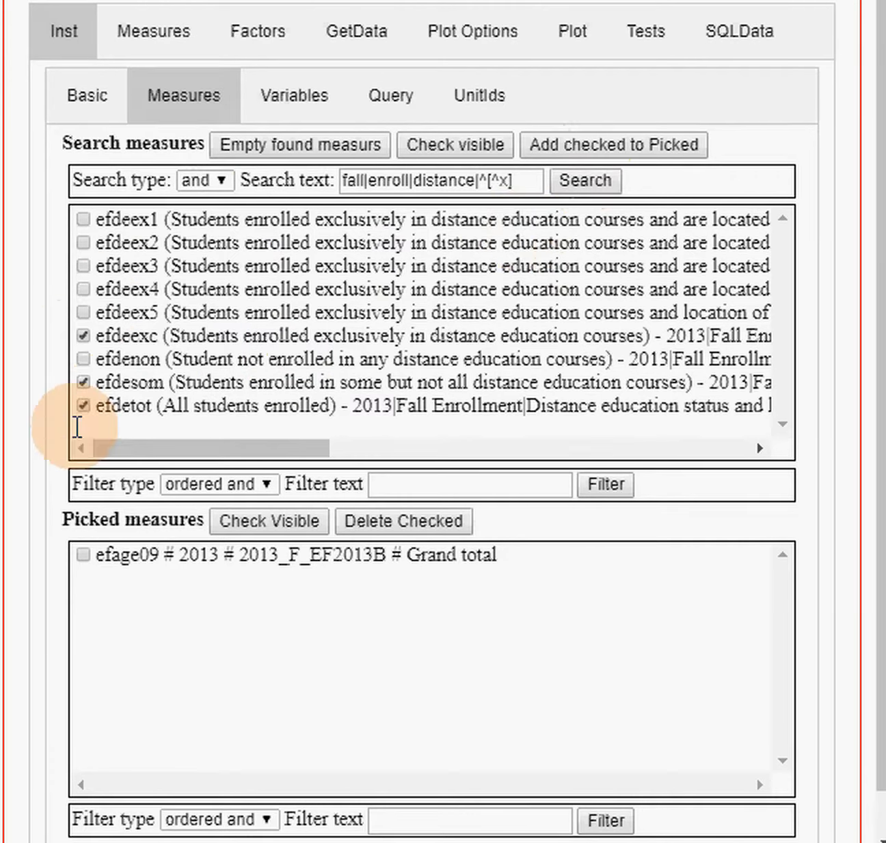
pyautogui.click(573, 139)
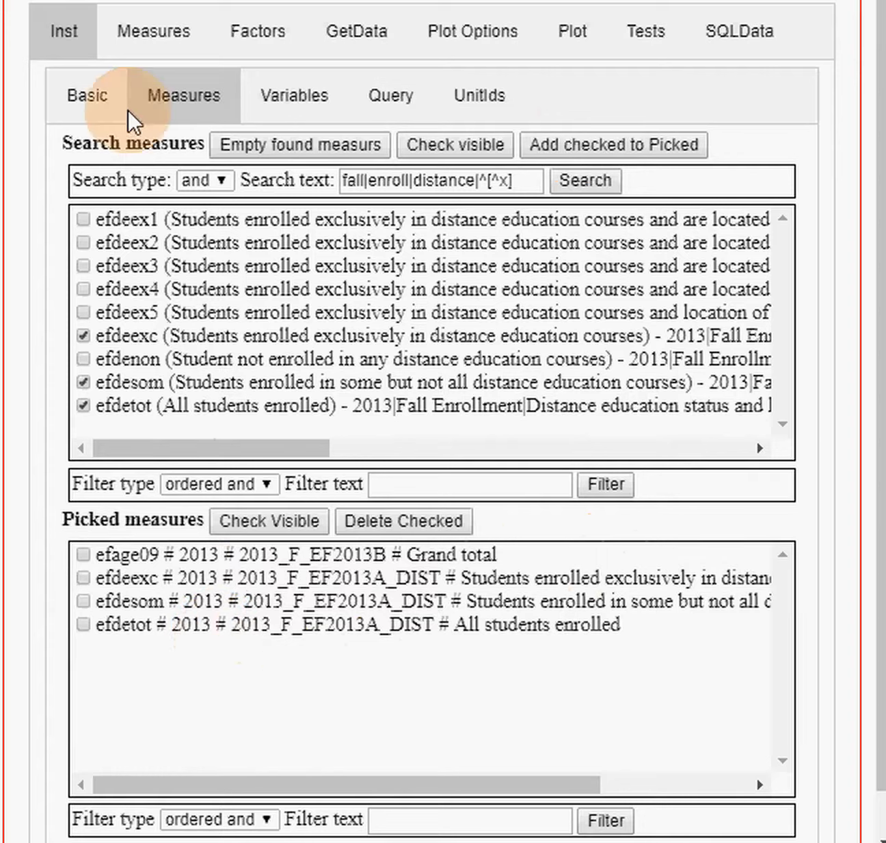
# - Select efdeexc@F2013_EF2013A_DIST as the measure for defining an institution variable
pyautogui.click(292, 105)
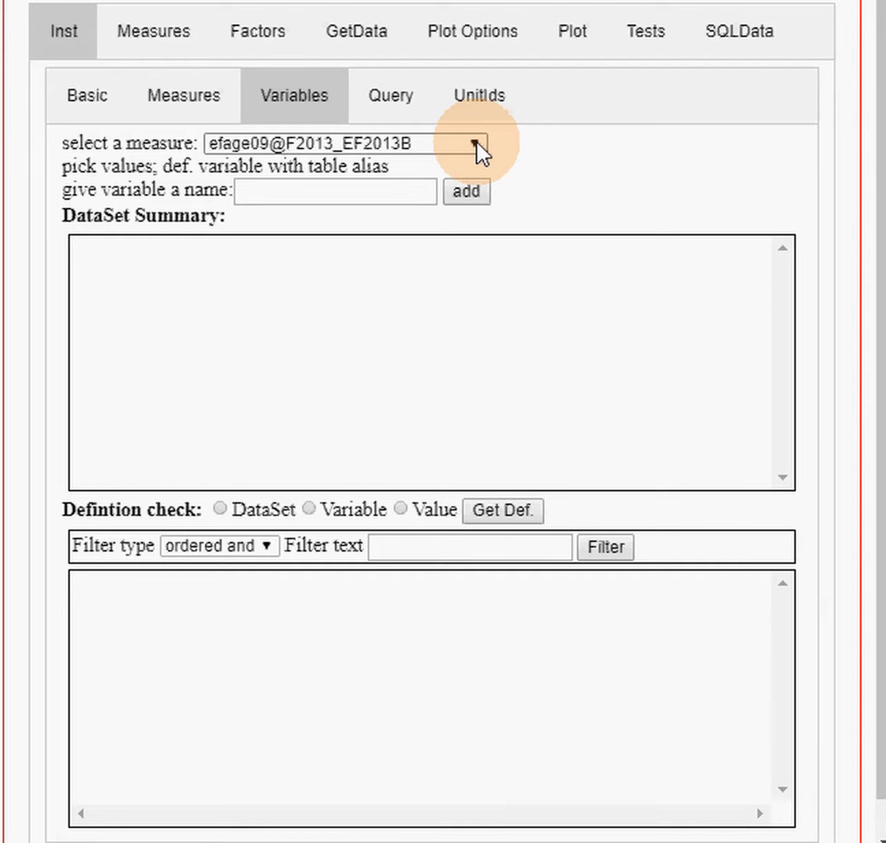
pyautogui.click(476, 144)
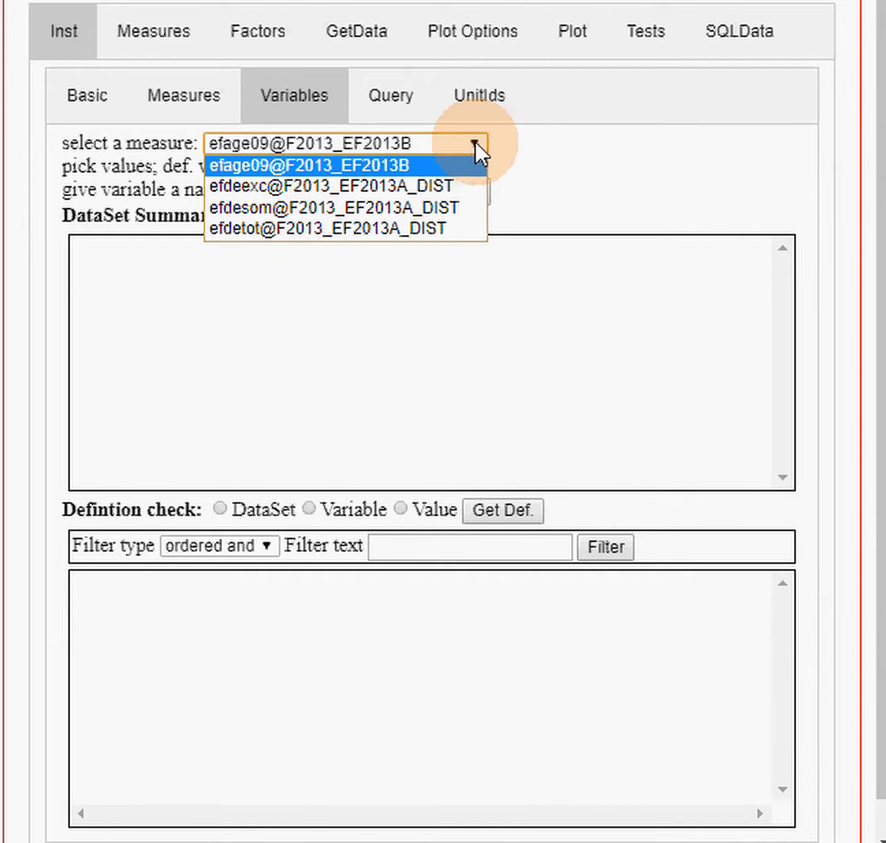
pyautogui.click(459, 186)
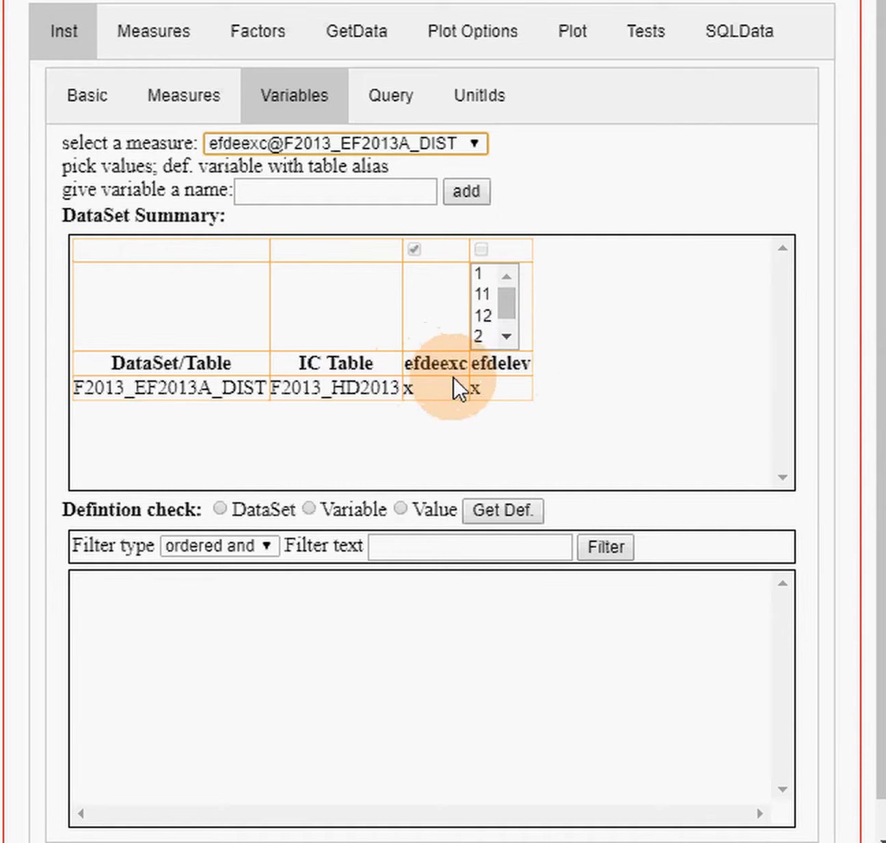
# - Get the value definitions and filter them with the text efde.*
pyautogui.click(401, 508)
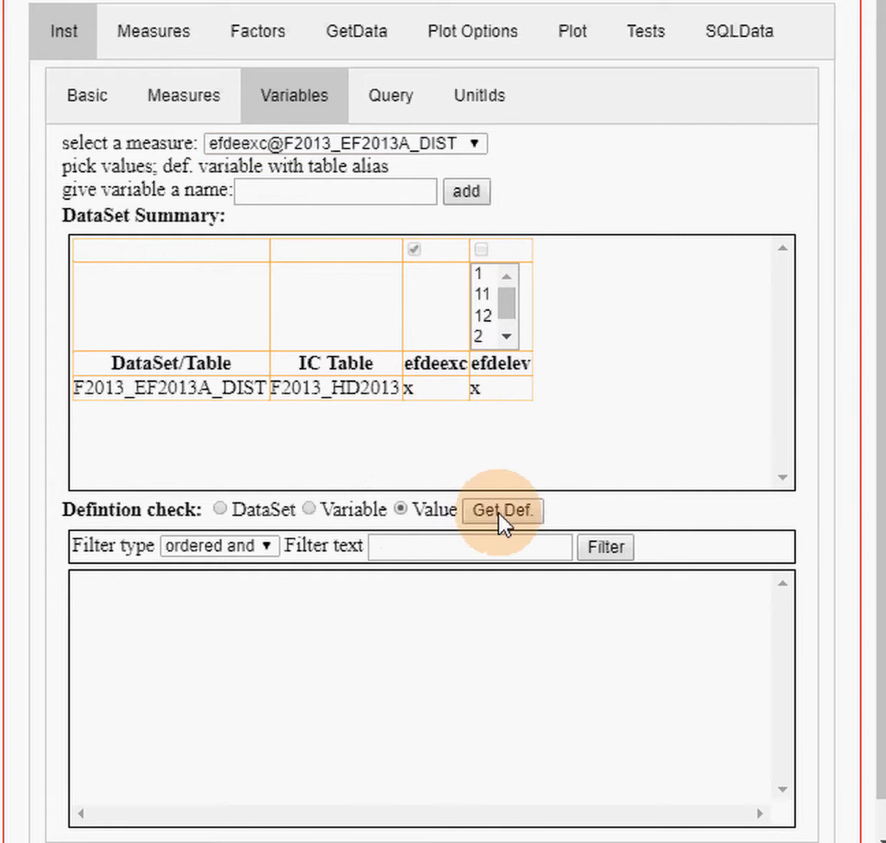
pyautogui.click(509, 510)
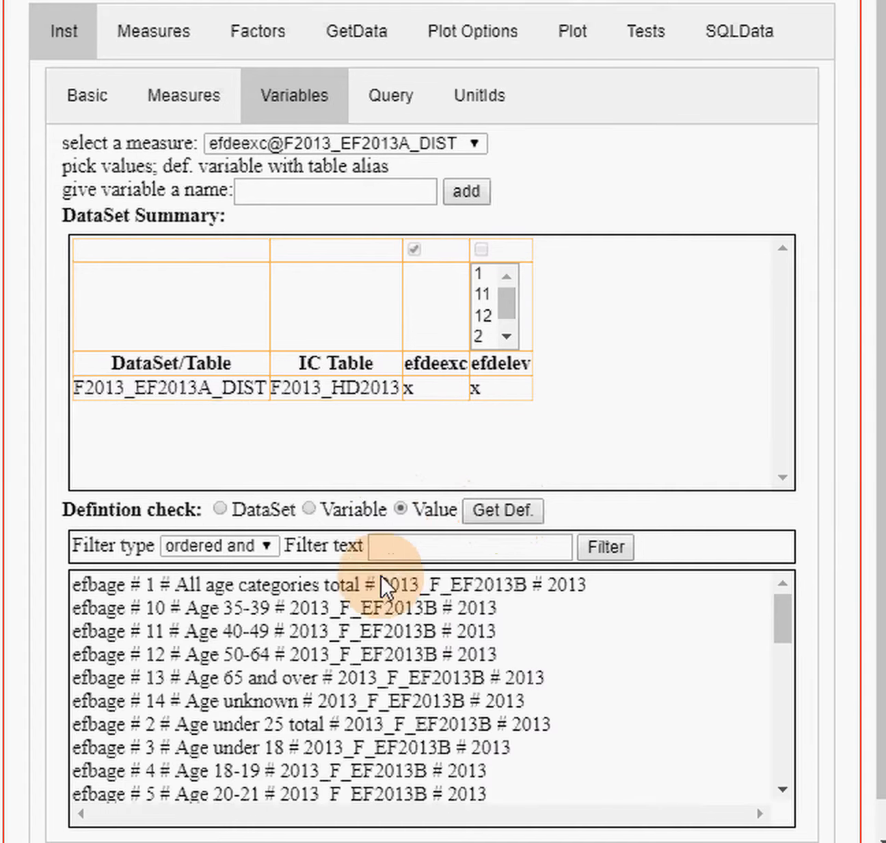
pyautogui.click(459, 545)
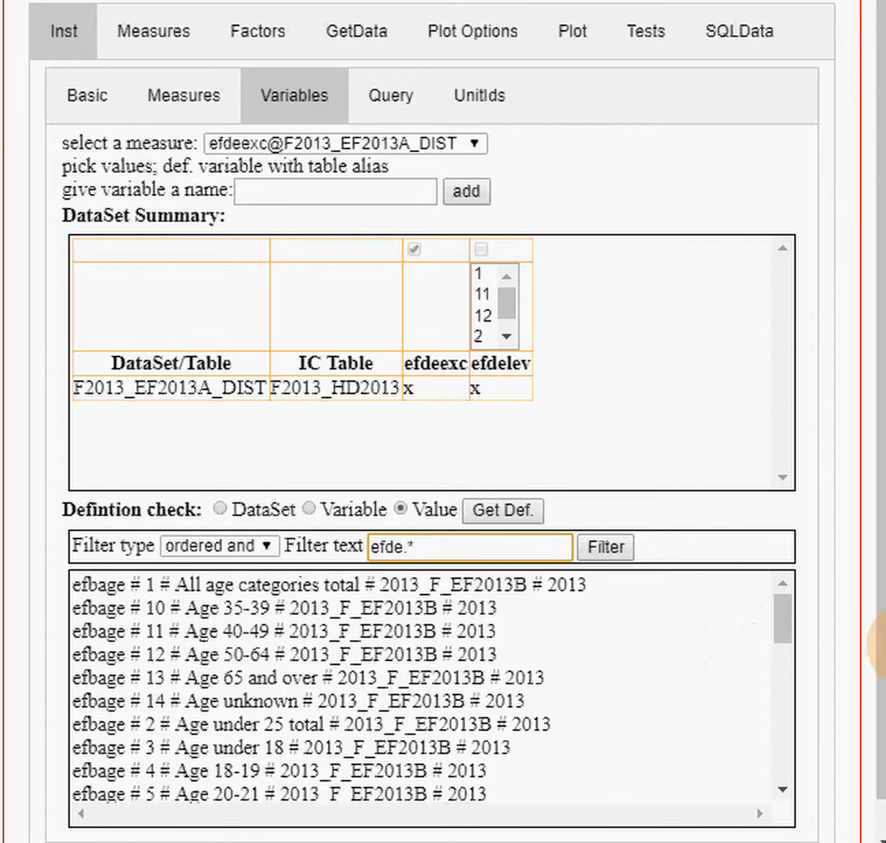
pyautogui.click(609, 546)
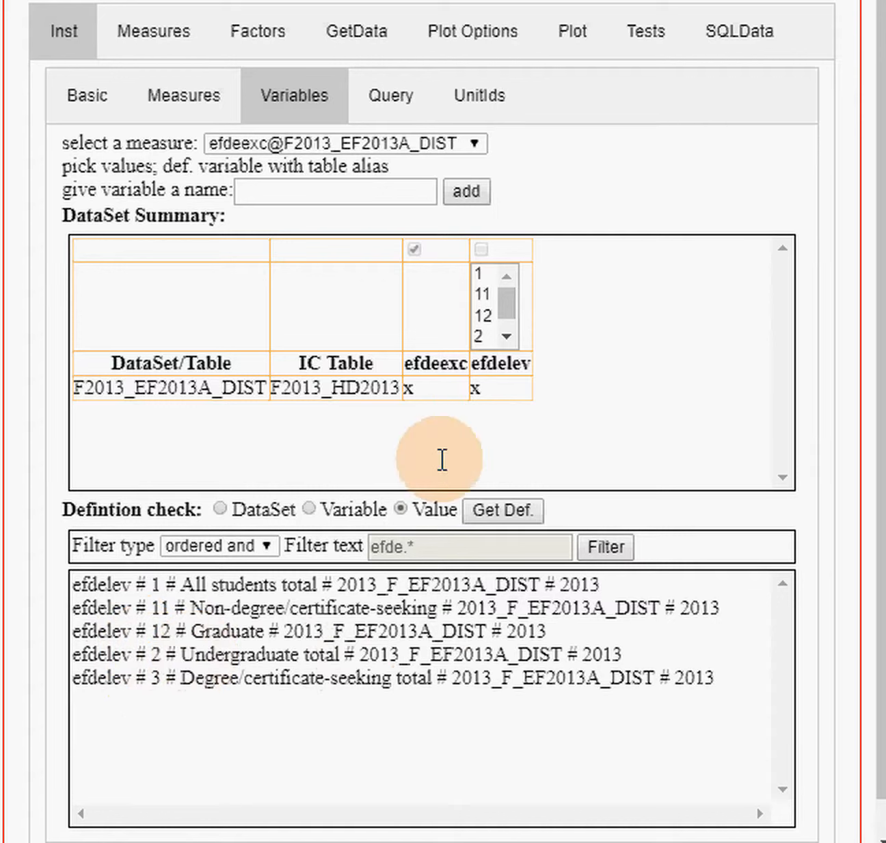
# - Restrict efdelev to value 2, check the description of efdeexc among the picked measures, and add the variable as deExc
pyautogui.click(480, 337)
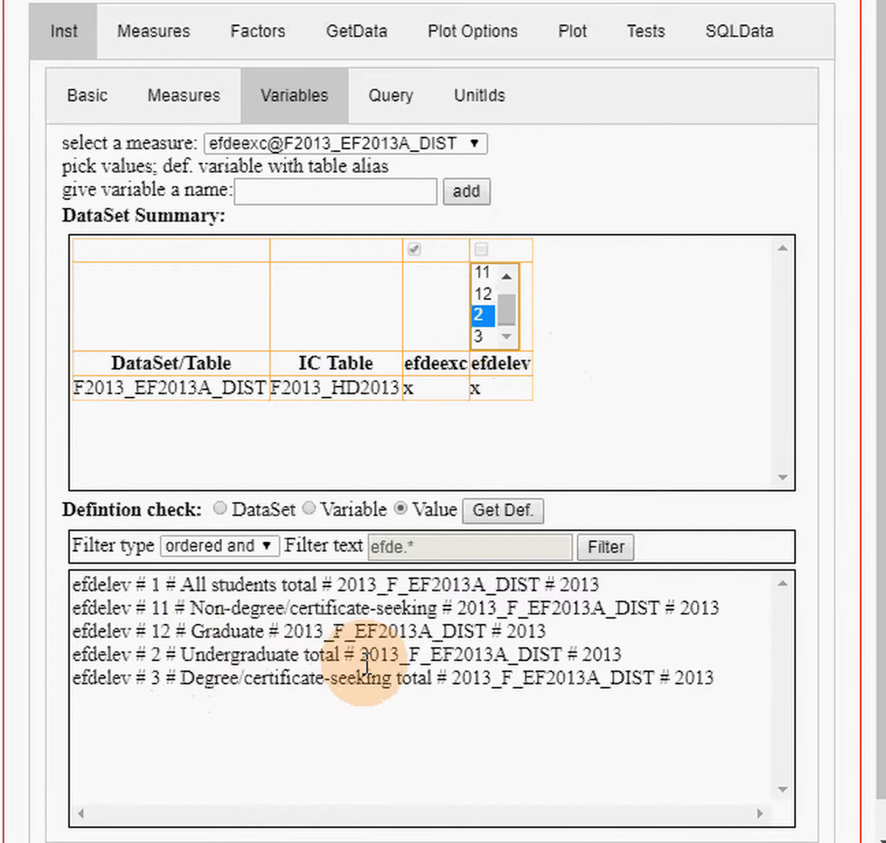
pyautogui.click(288, 194)
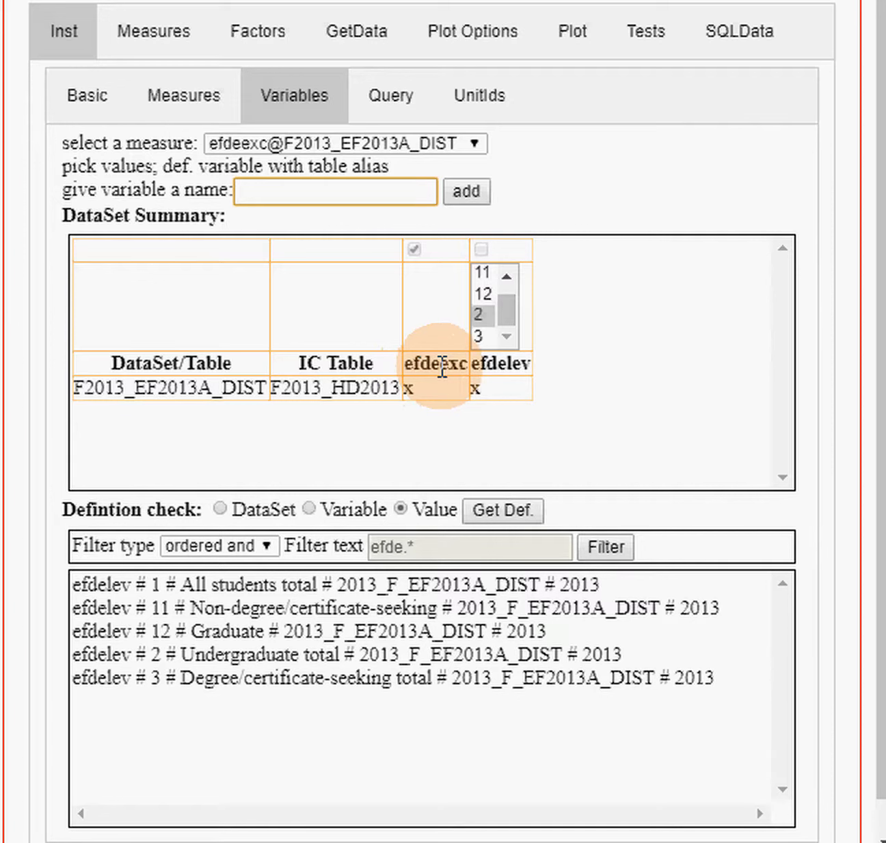
pyautogui.click(198, 109)
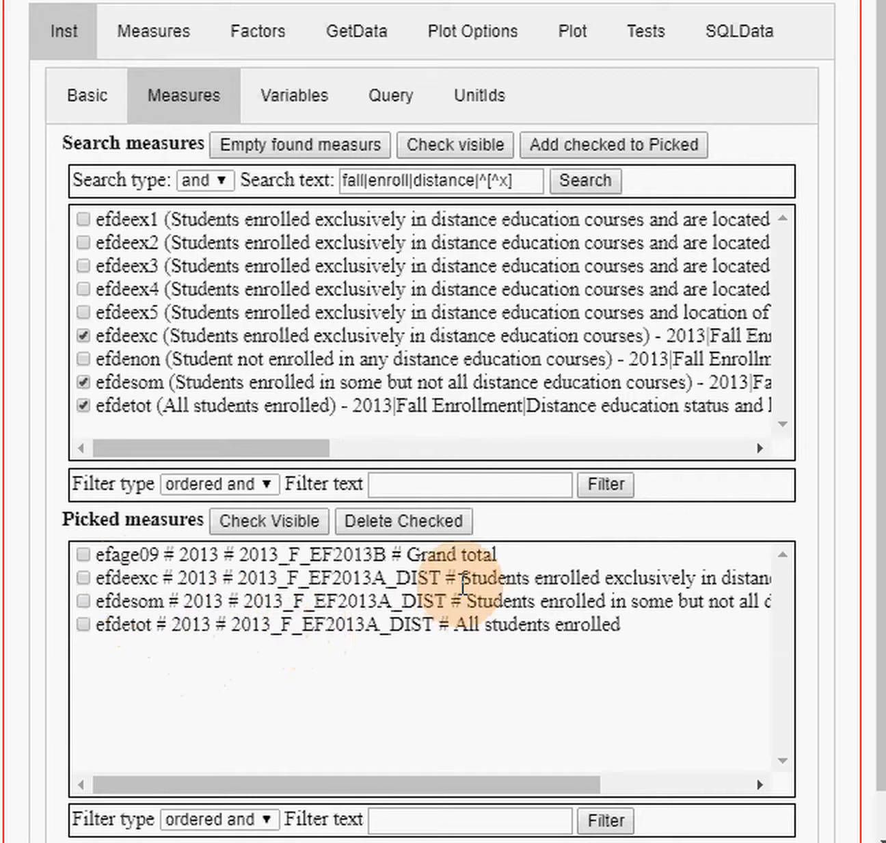
pyautogui.moveTo(463, 579); pyautogui.dragTo(476, 578)
pyautogui.moveTo(620, 586); pyautogui.dragTo(698, 580)
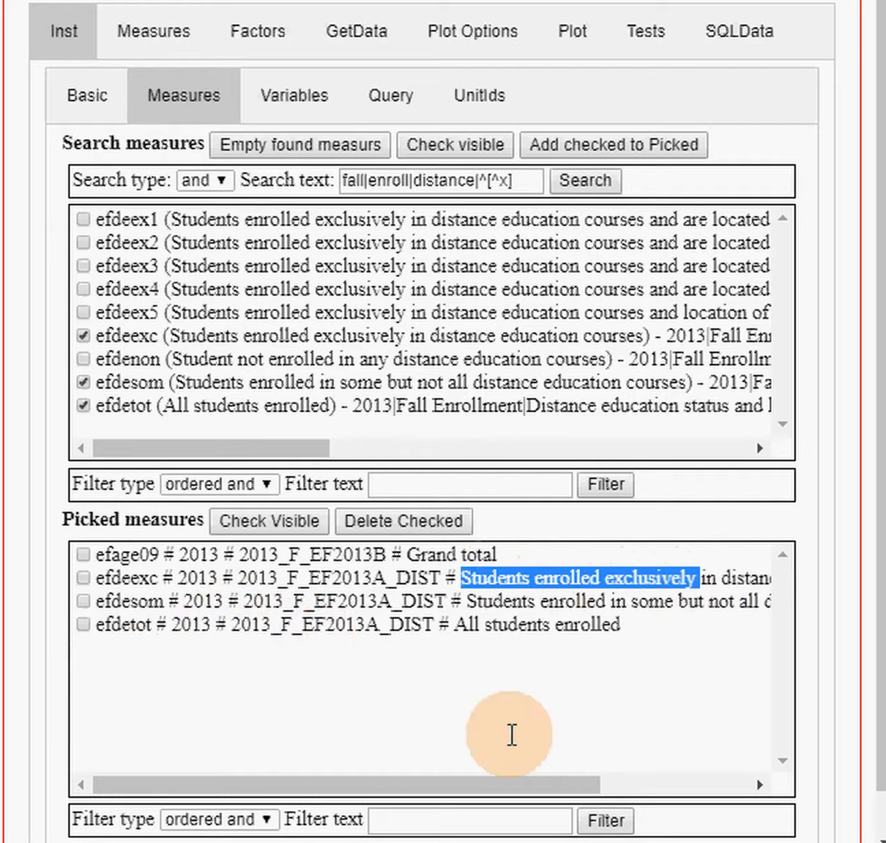
pyautogui.moveTo(439, 779); pyautogui.dragTo(606, 790)
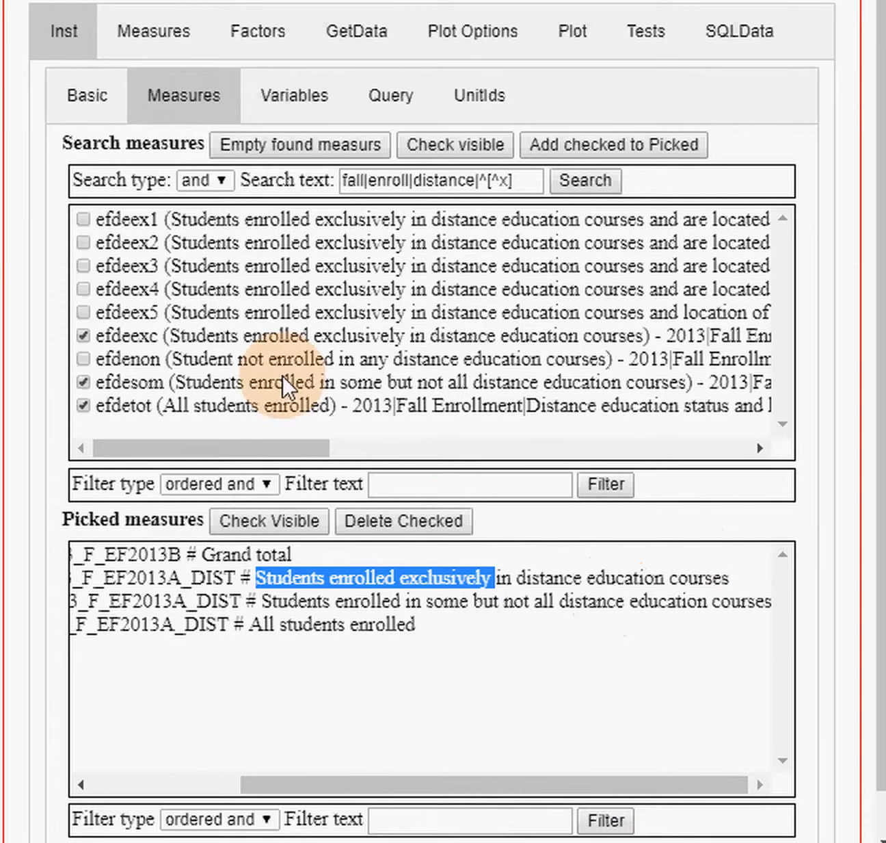
pyautogui.click(292, 102)
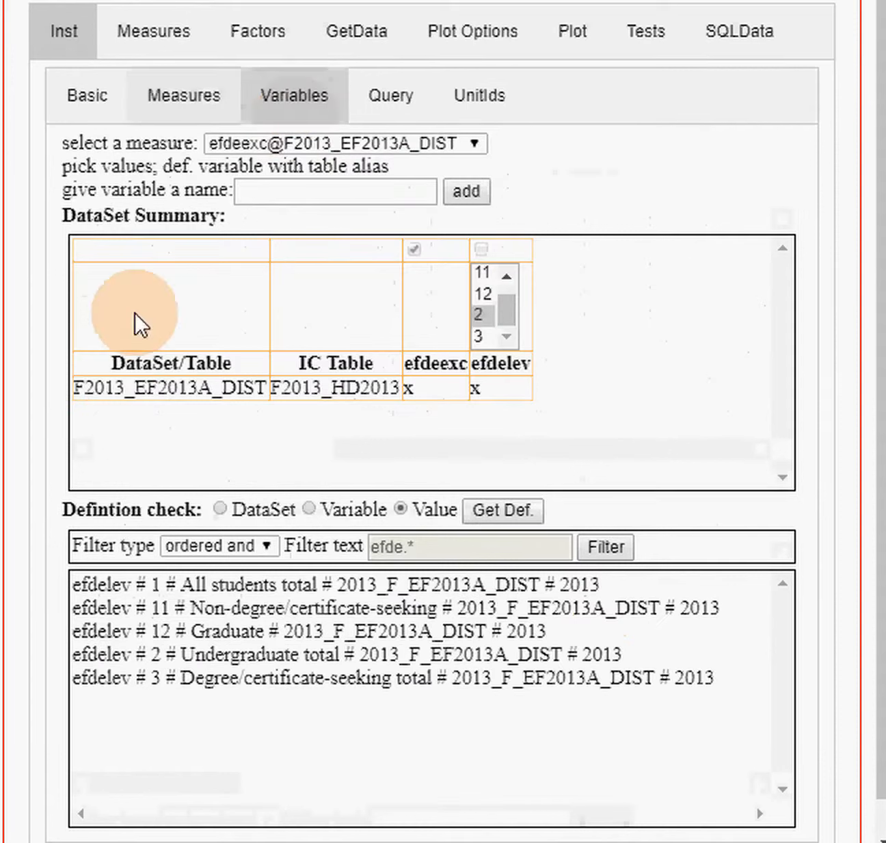
pyautogui.click(260, 196)
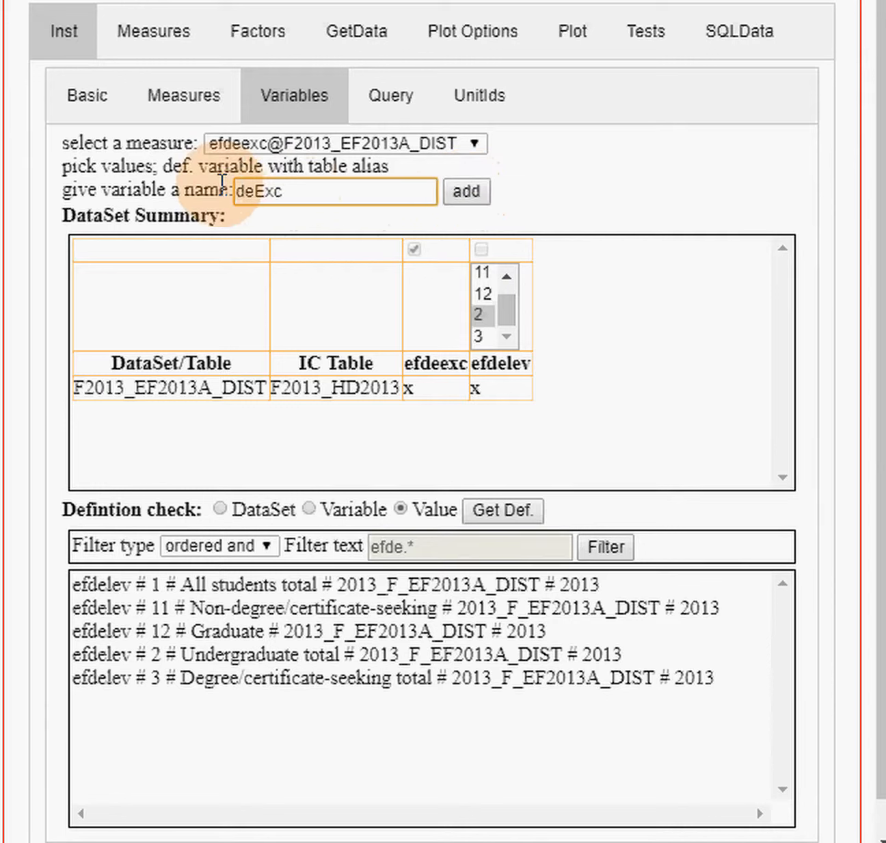
pyautogui.click(460, 191)
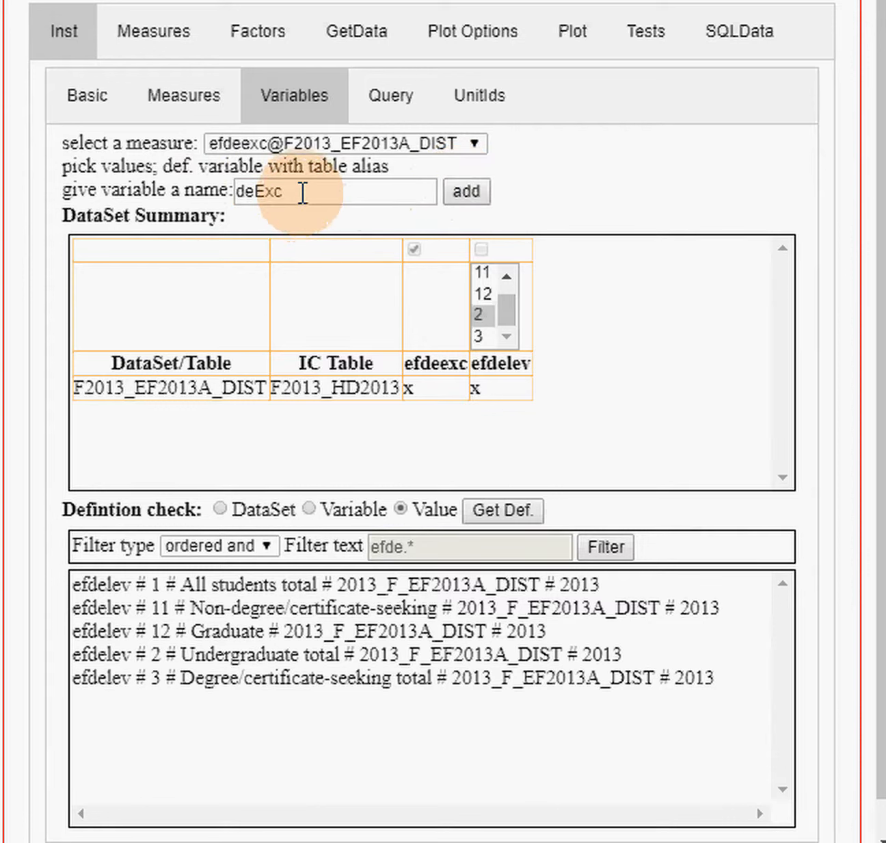
# - Select efdesom@F2013_EF2013A_DIST as the measure for the next variable and check its description among the picked measures
pyautogui.click(475, 145)
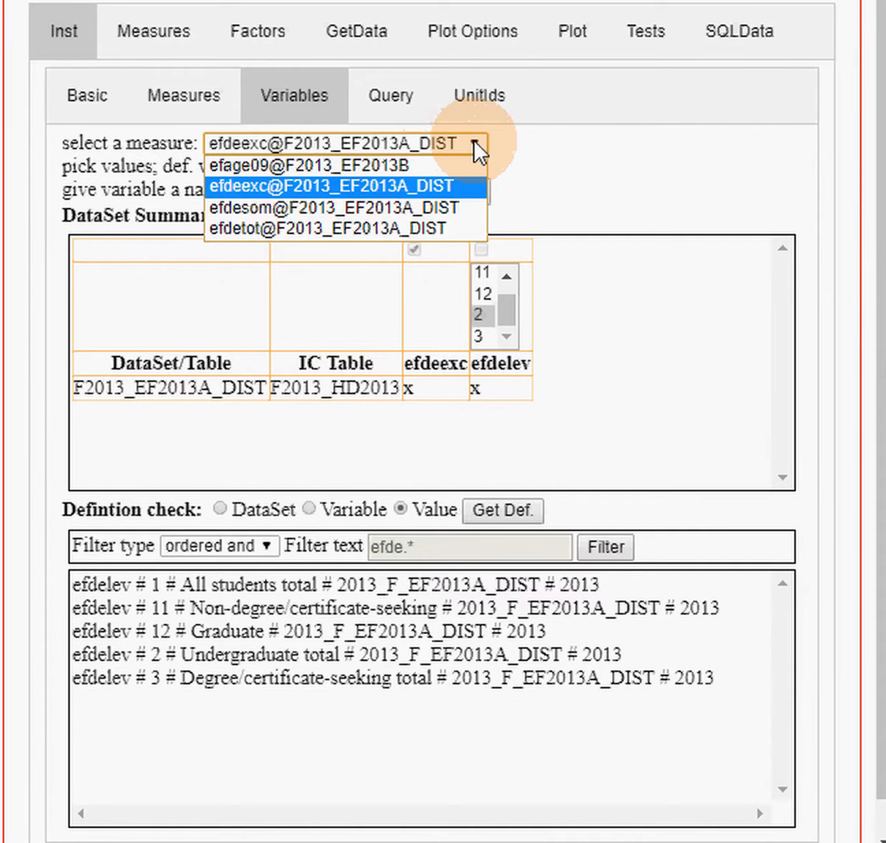
pyautogui.click(317, 205)
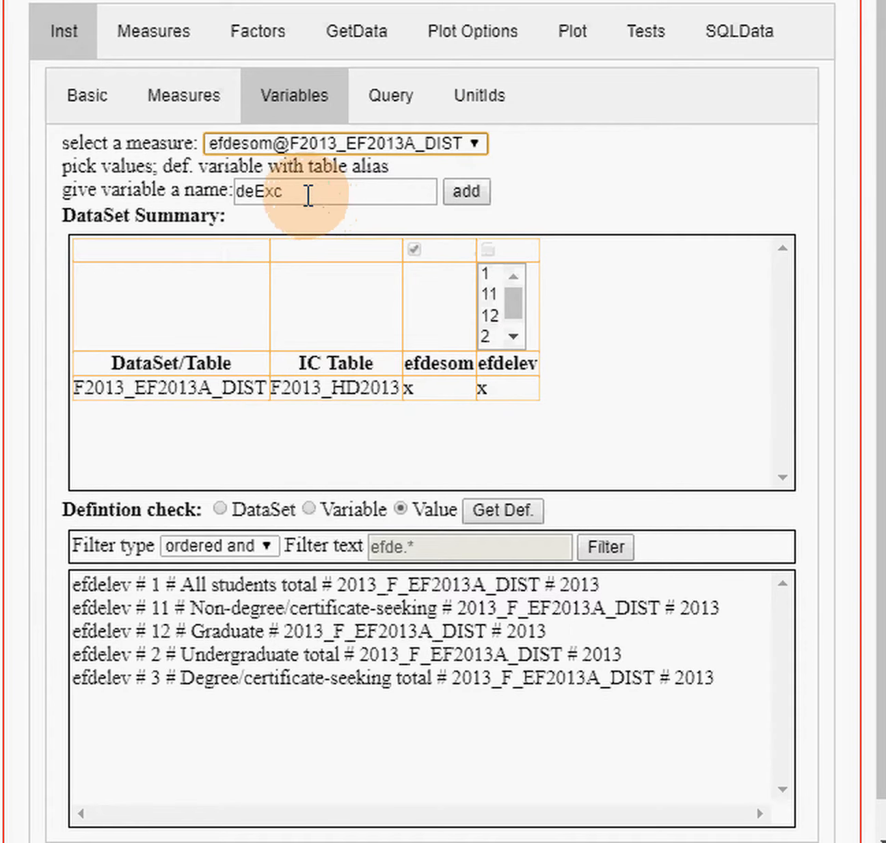
pyautogui.click(179, 103)
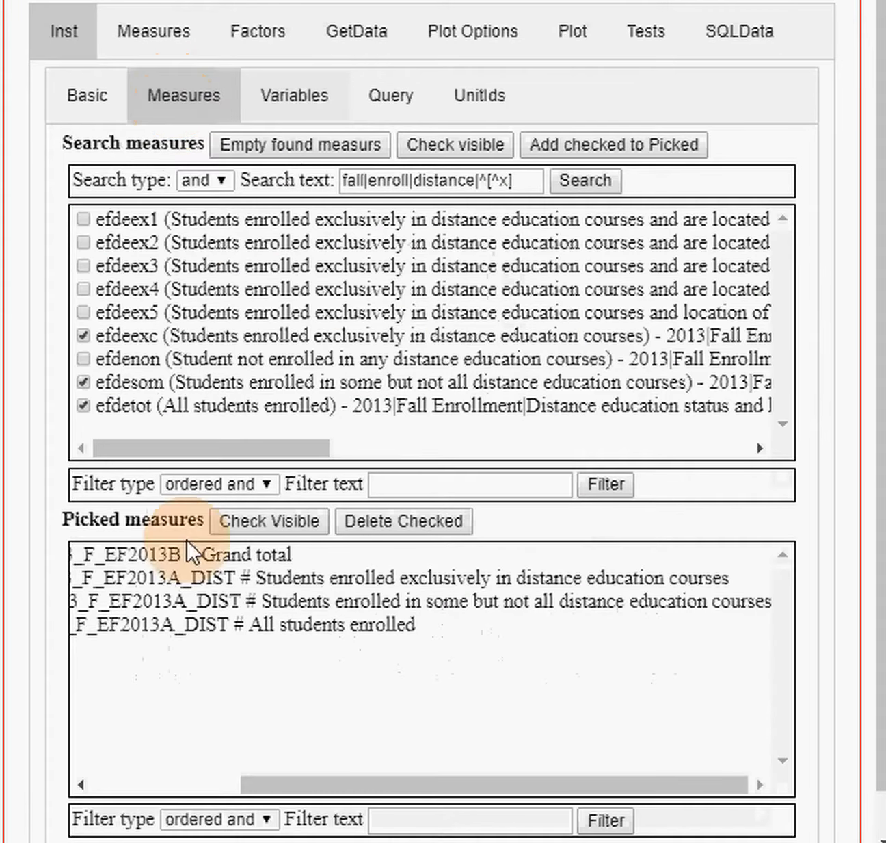
pyautogui.moveTo(275, 783); pyautogui.dragTo(108, 796)
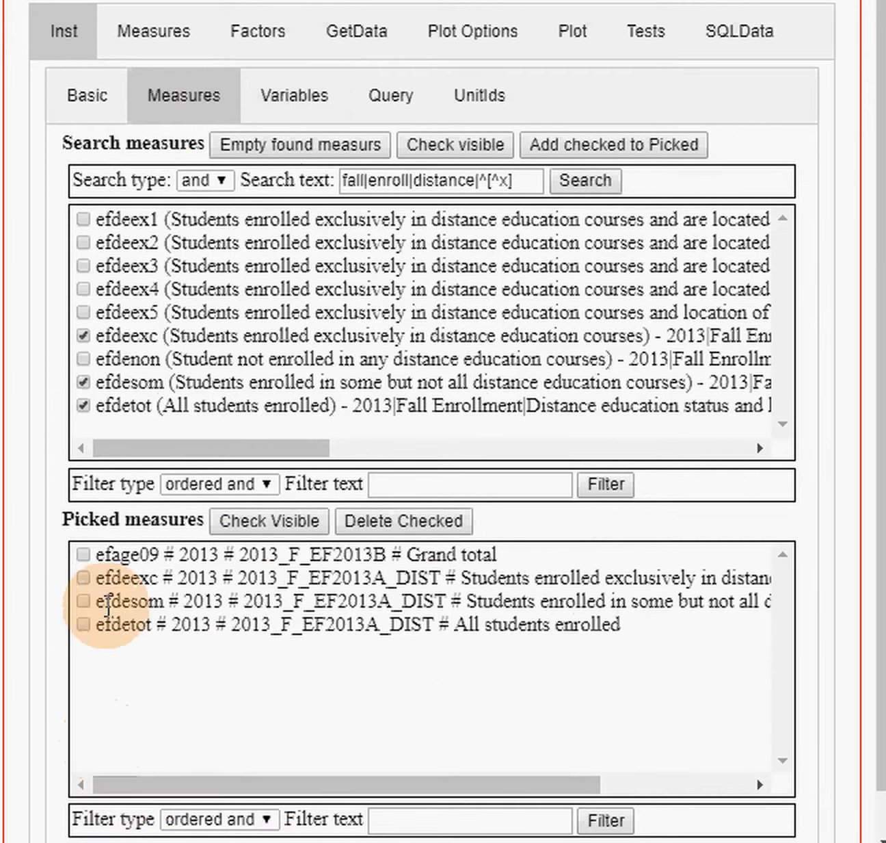
pyautogui.moveTo(110, 597); pyautogui.dragTo(168, 596)
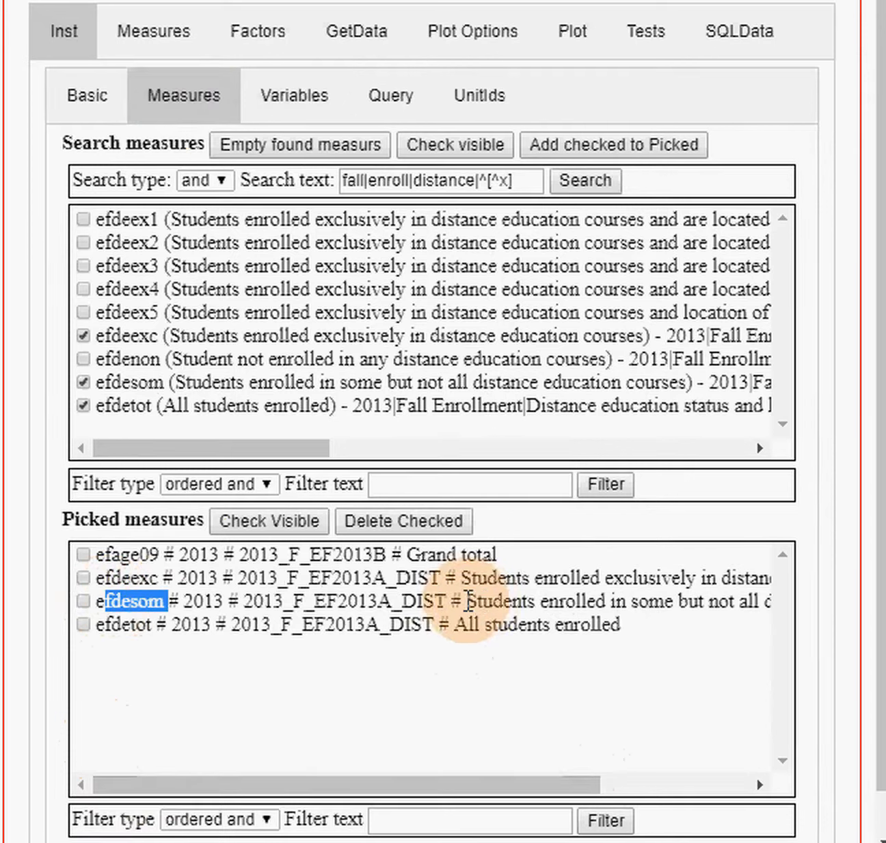
pyautogui.moveTo(467, 600); pyautogui.dragTo(756, 605)
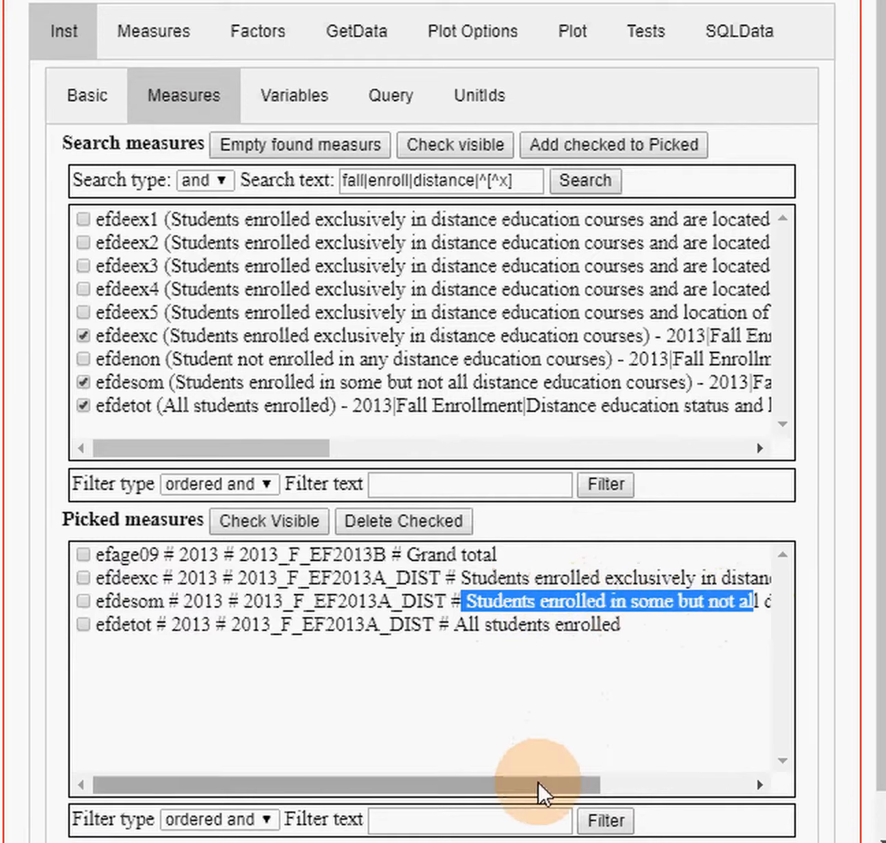
pyautogui.moveTo(537, 783); pyautogui.dragTo(748, 830)
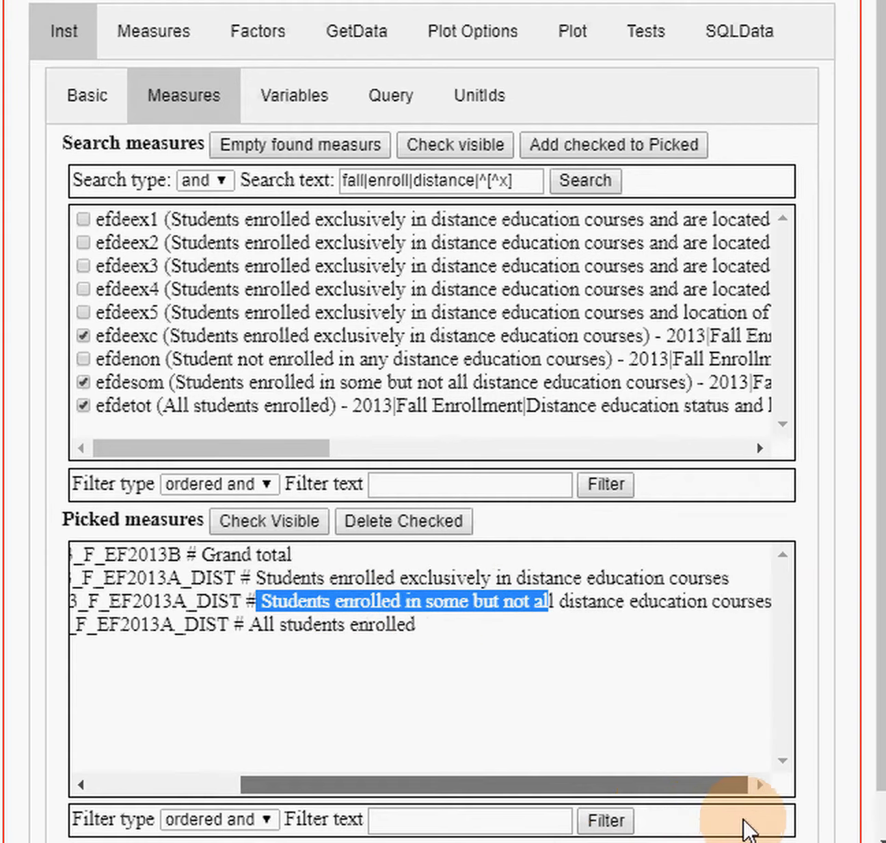
pyautogui.click(281, 103)
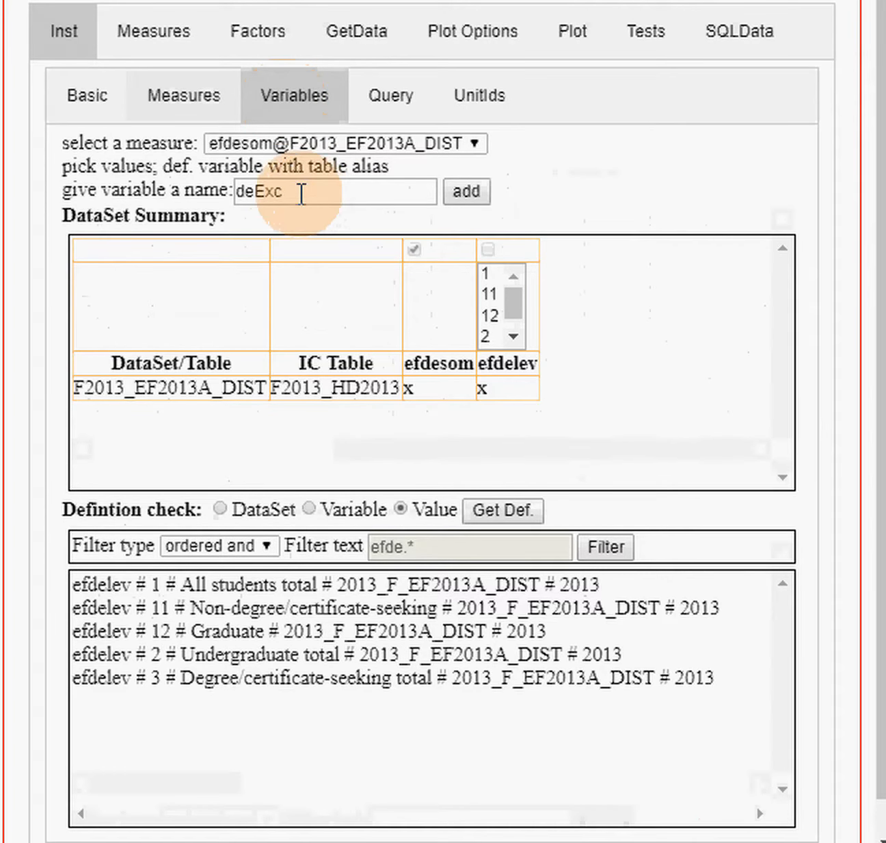
# - Restrict efdelev to value 2 only and add the variable as deSom
pyautogui.moveTo(481, 336); pyautogui.dragTo(478, 342)
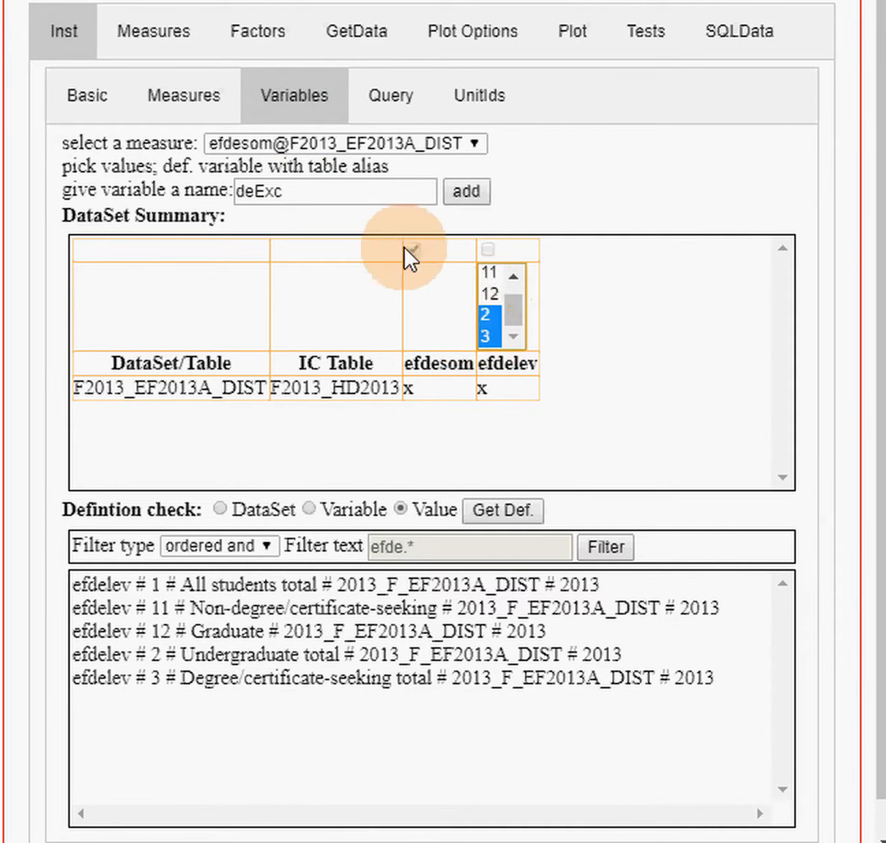
pyautogui.click(491, 314)
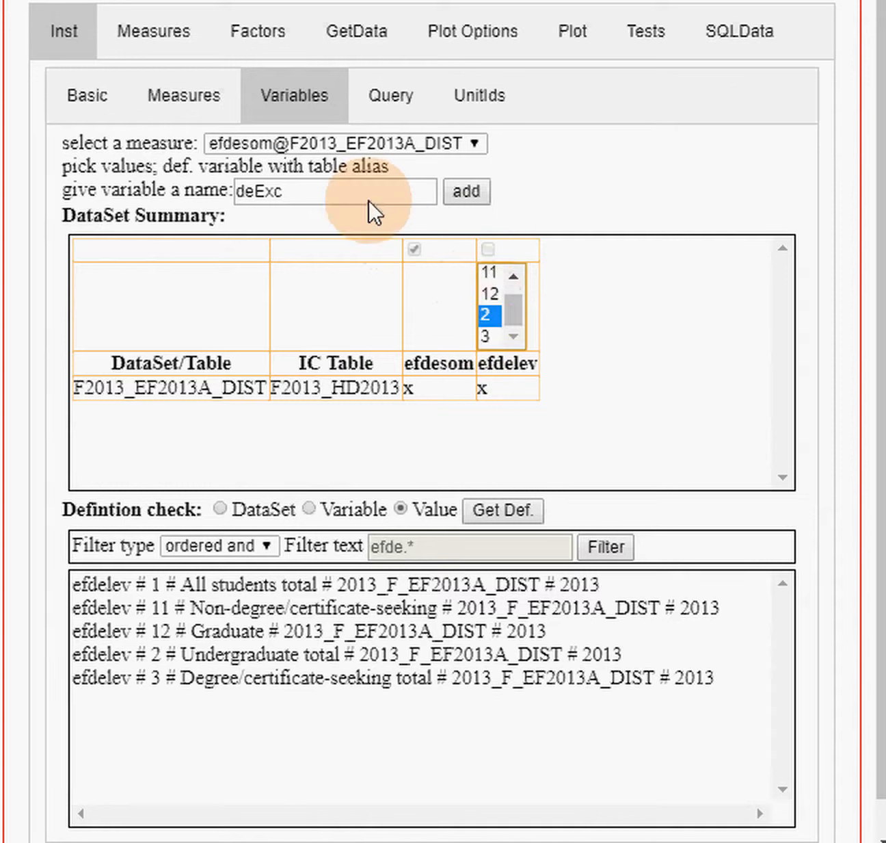
pyautogui.click(331, 194)
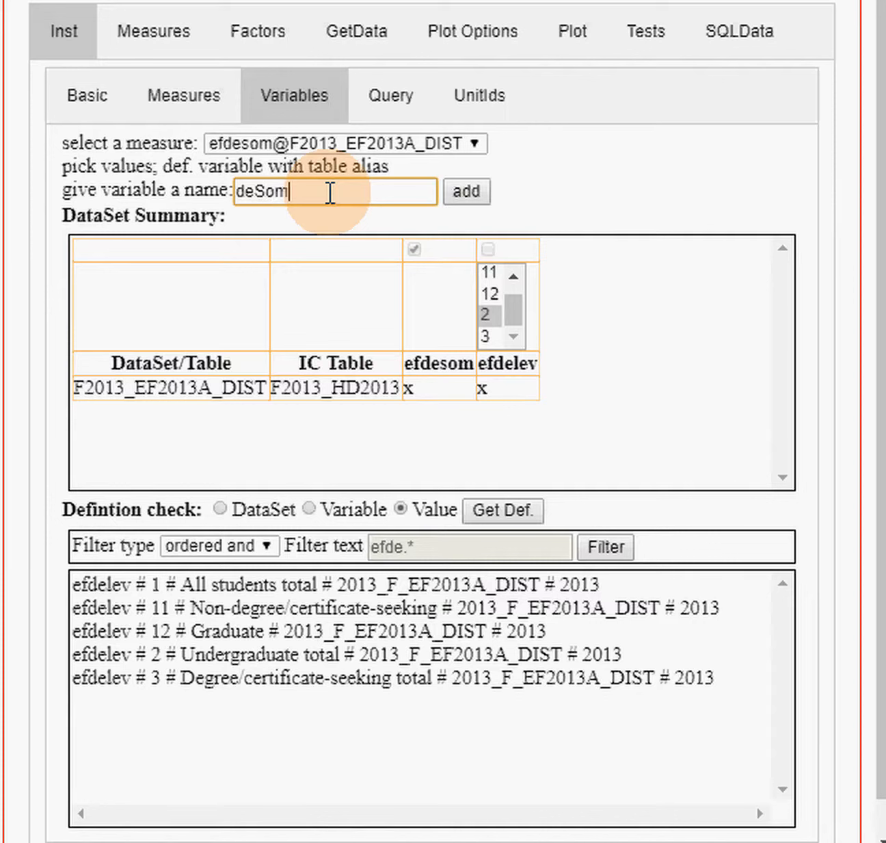
pyautogui.click(470, 190)
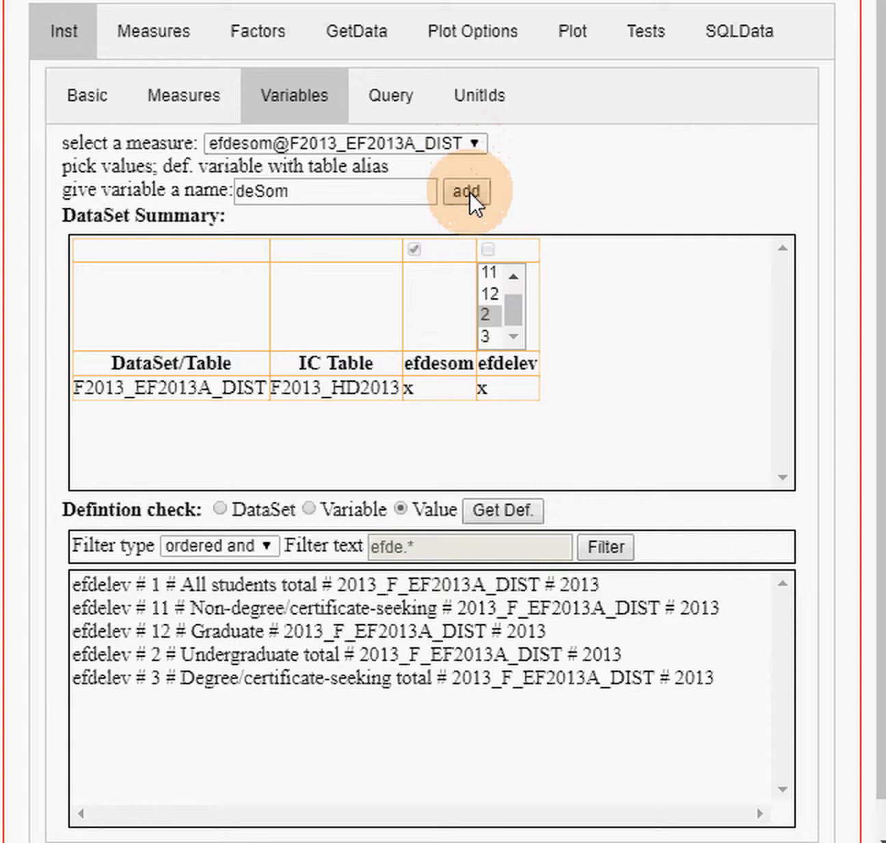
# - Select efdetot@F2013_EF2013A_DIST as the measure, name the variable deTot and restrict efdelev to value 2
pyautogui.click(471, 147)
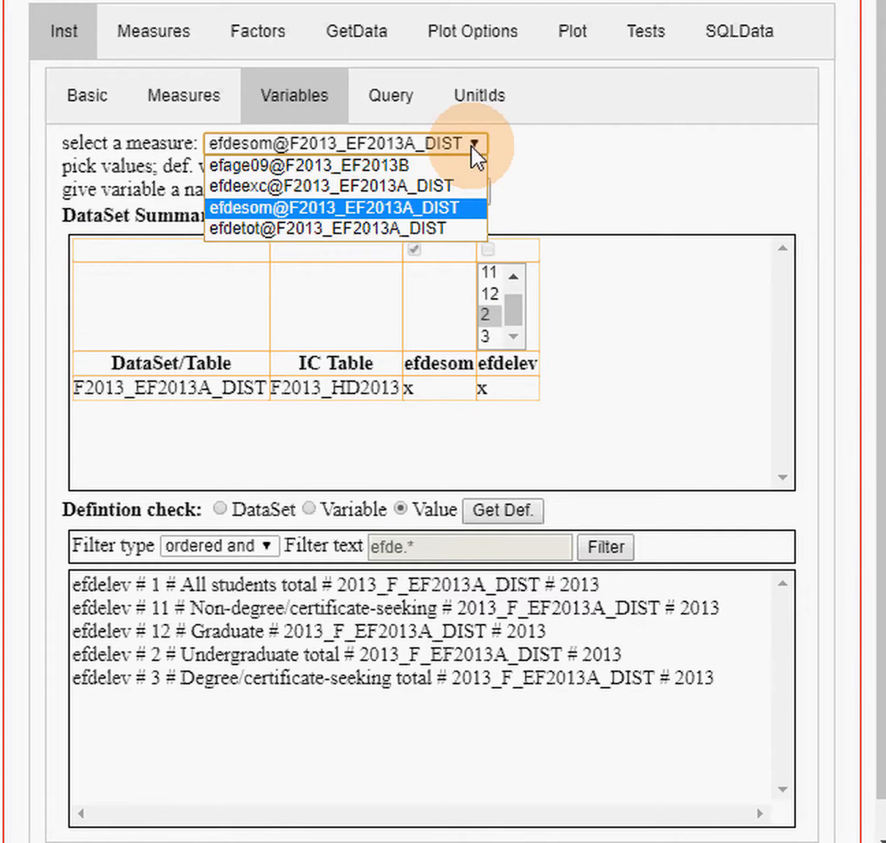
pyautogui.click(407, 233)
pyautogui.click(360, 193)
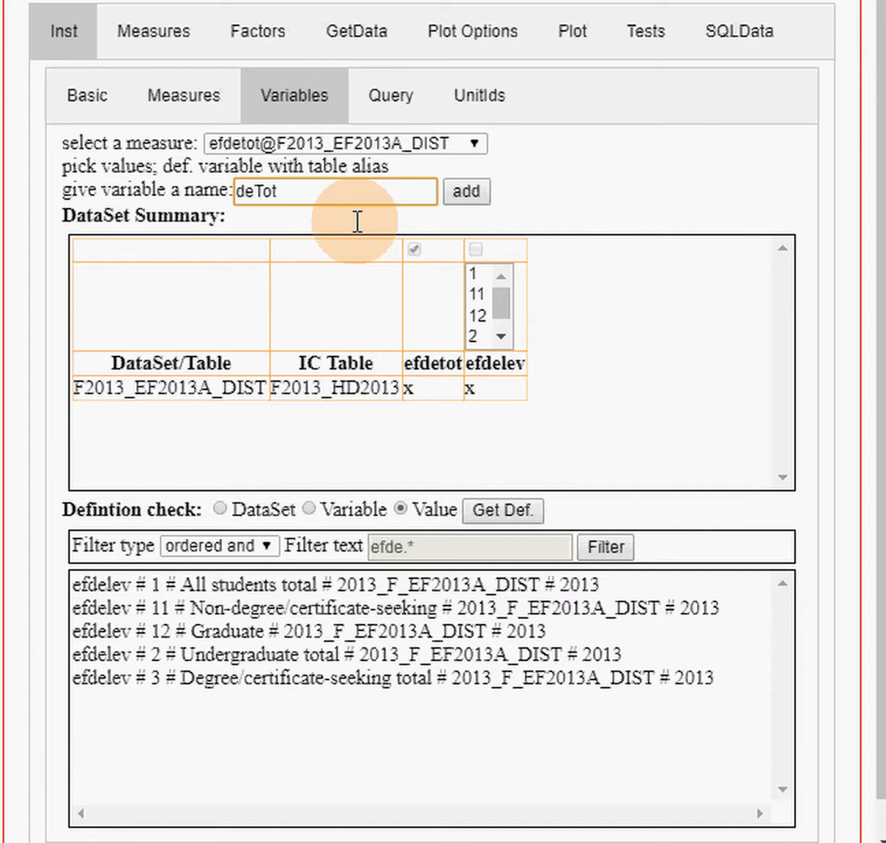
pyautogui.click(478, 338)
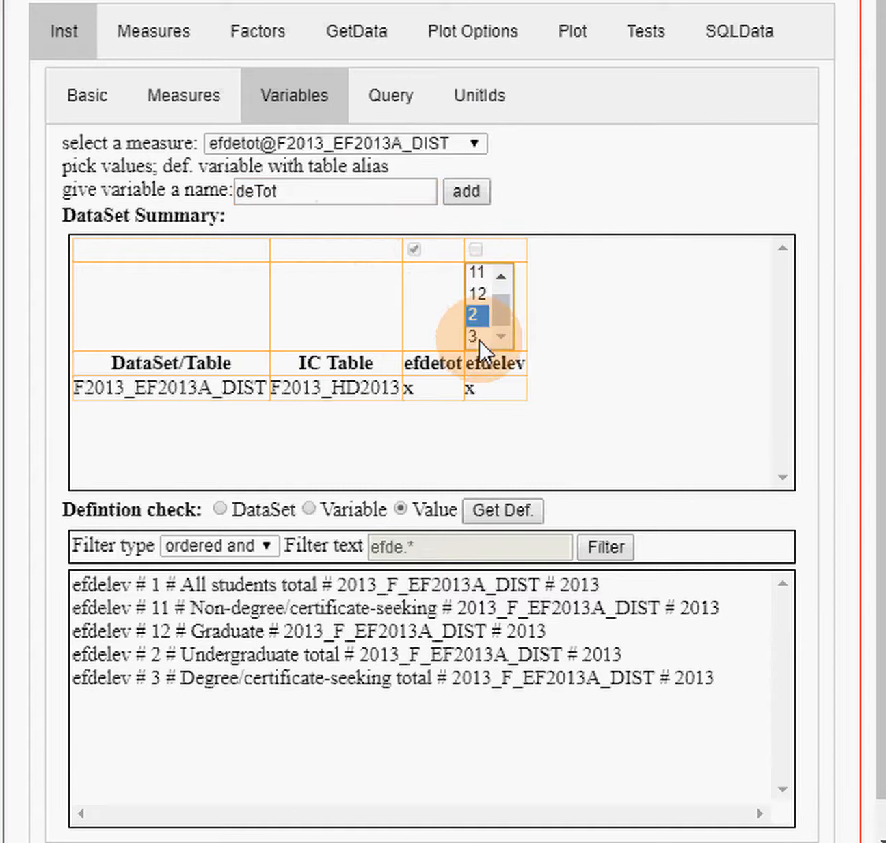
pyautogui.keyDown('ctrl'); pyautogui.click(479, 338); pyautogui.keyUp('ctrl')
pyautogui.click(483, 313)
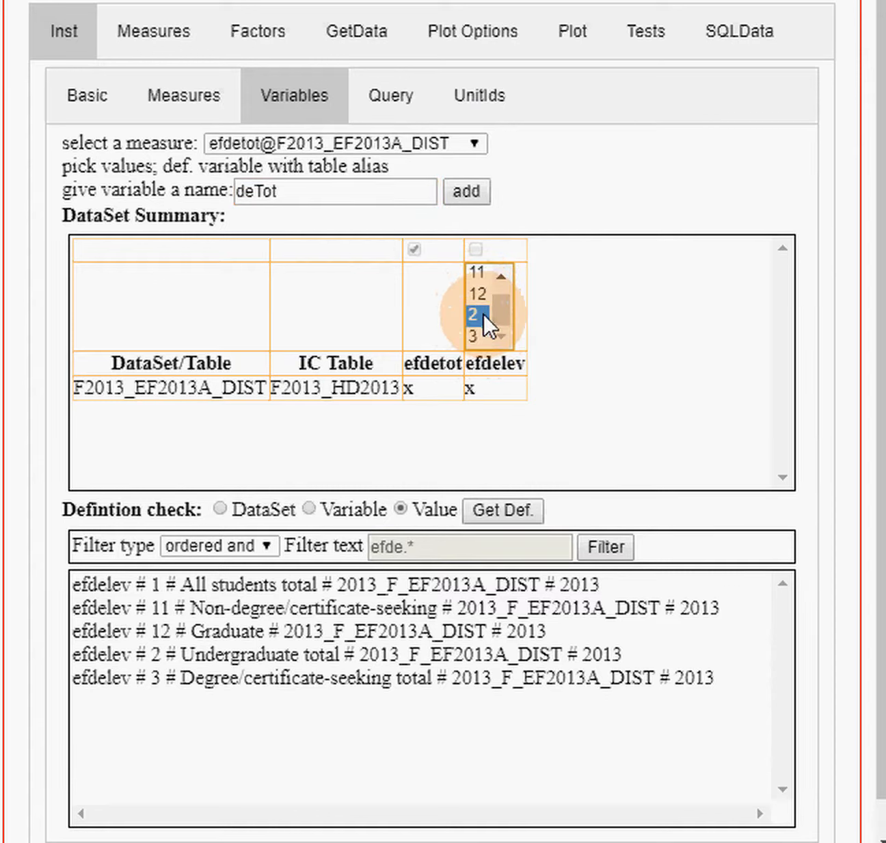
# - Check the description of efdetot among the picked measures and return to the variable definition
pyautogui.click(168, 106)
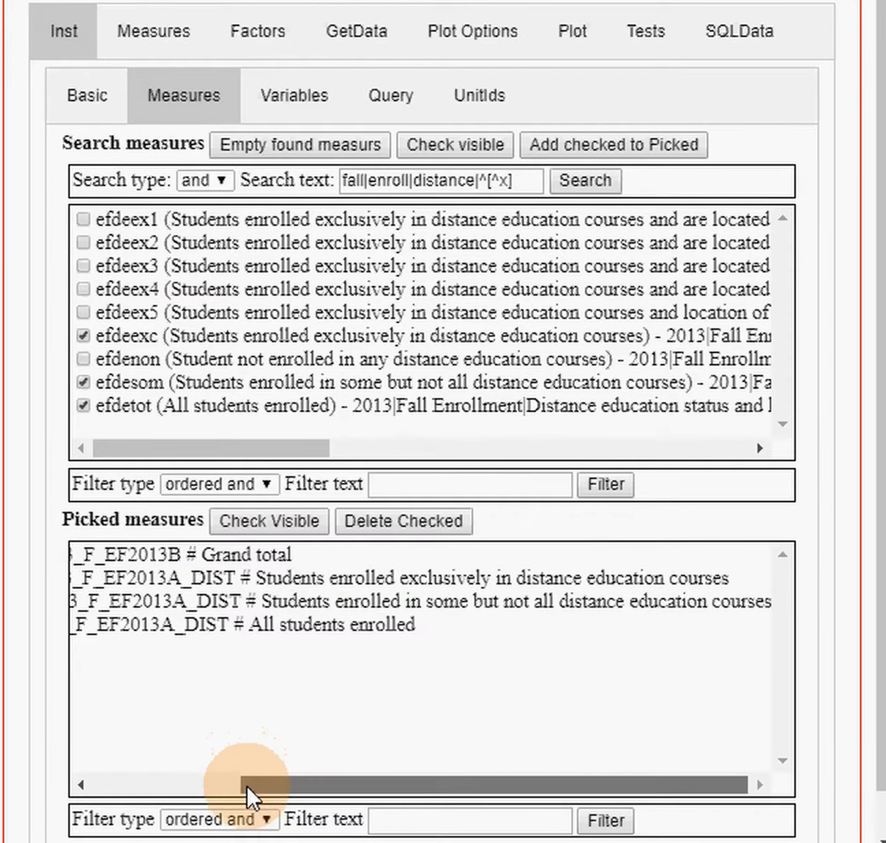
pyautogui.click(89, 785)
pyautogui.click(88, 785)
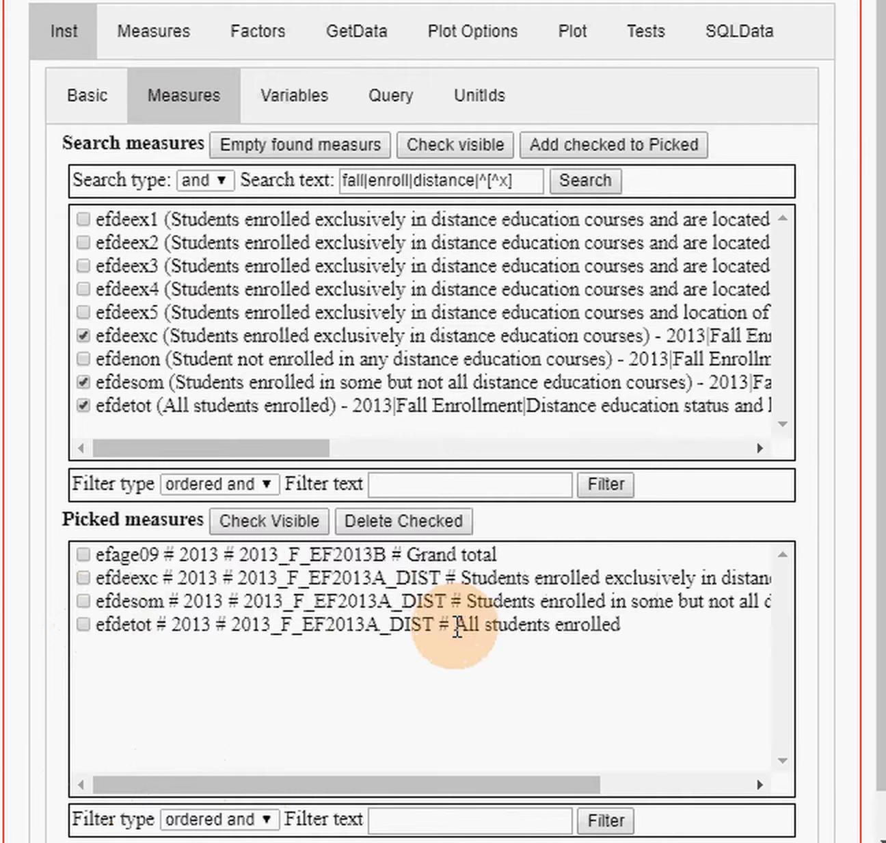
pyautogui.moveTo(455, 627); pyautogui.dragTo(632, 634)
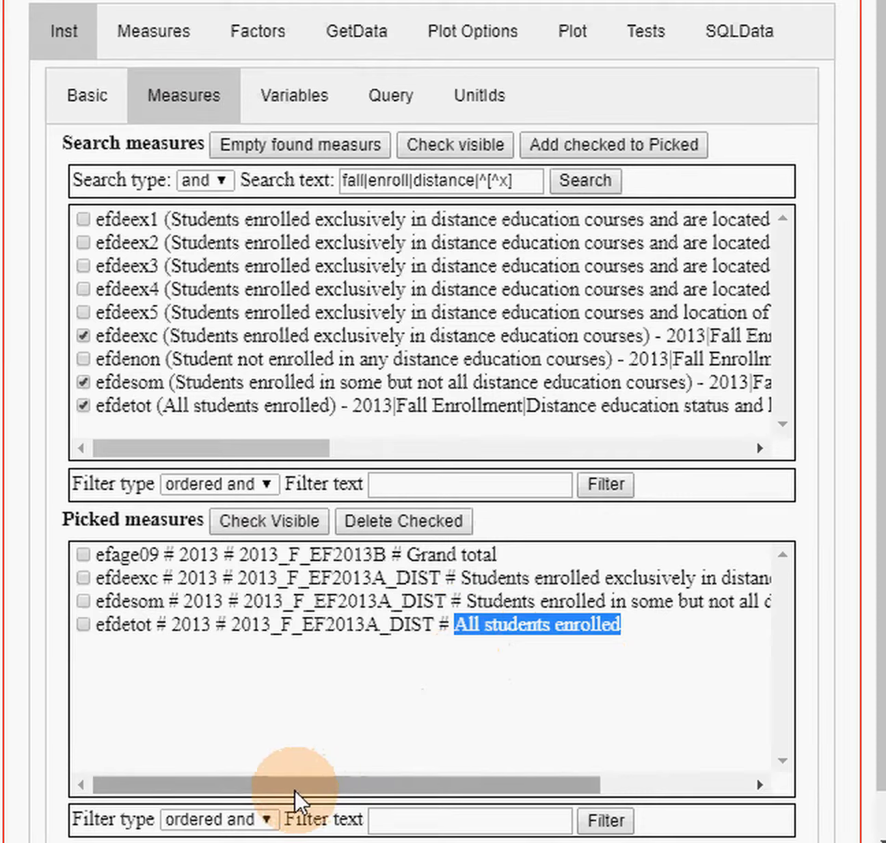
pyautogui.click(283, 101)
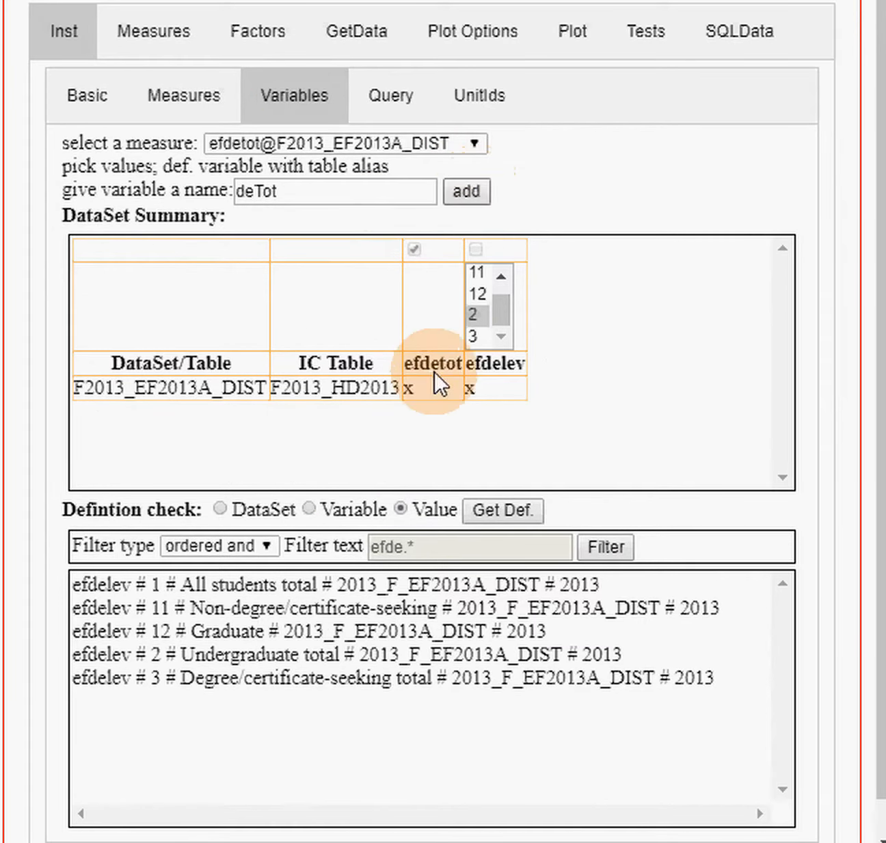
# - Check the list of user variables available for the query's WHERE condition
pyautogui.click(387, 109)
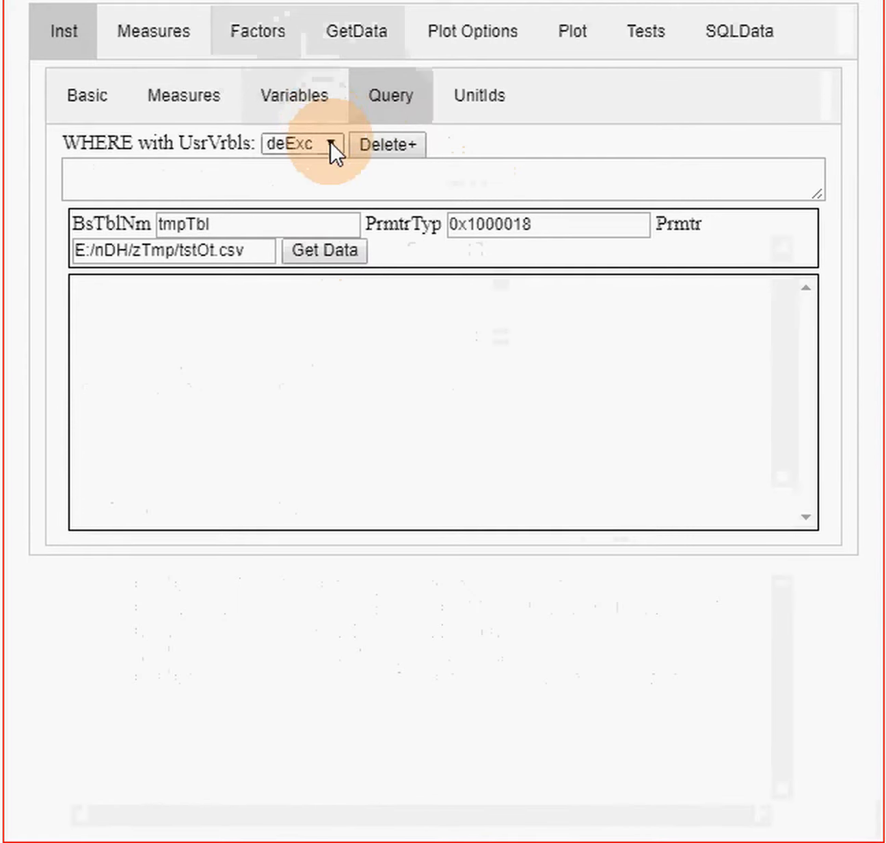
pyautogui.click(331, 144)
pyautogui.click(332, 142)
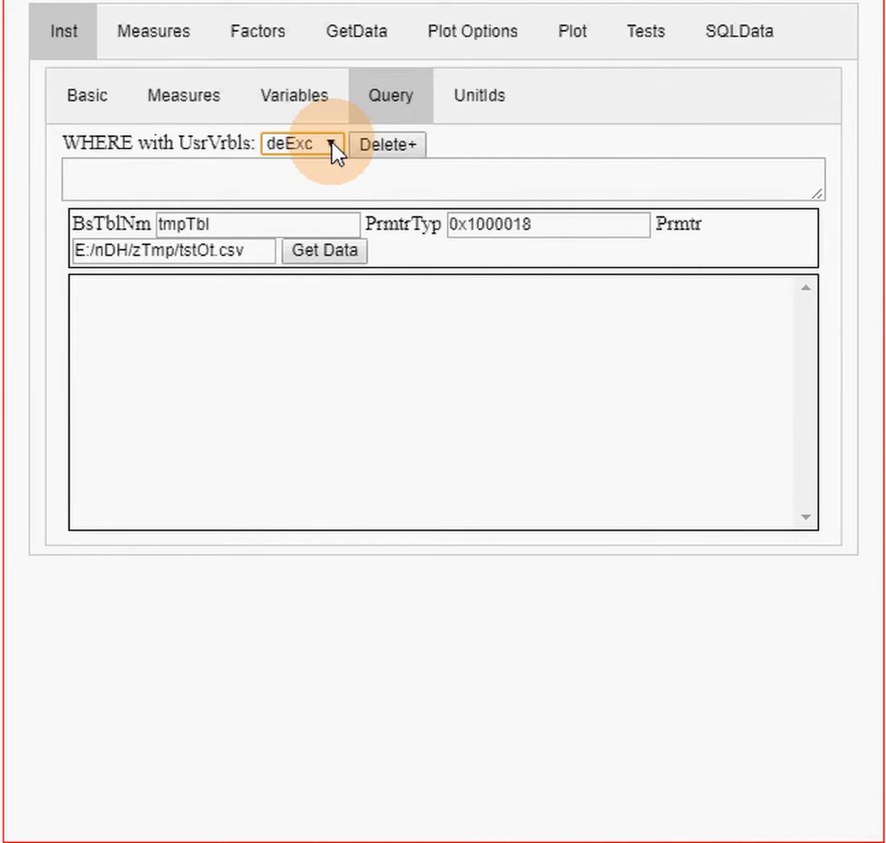
# - Select efage09@F2013_EF2013B as the measure for the next institution variable and get its value definitions
pyautogui.click(293, 99)
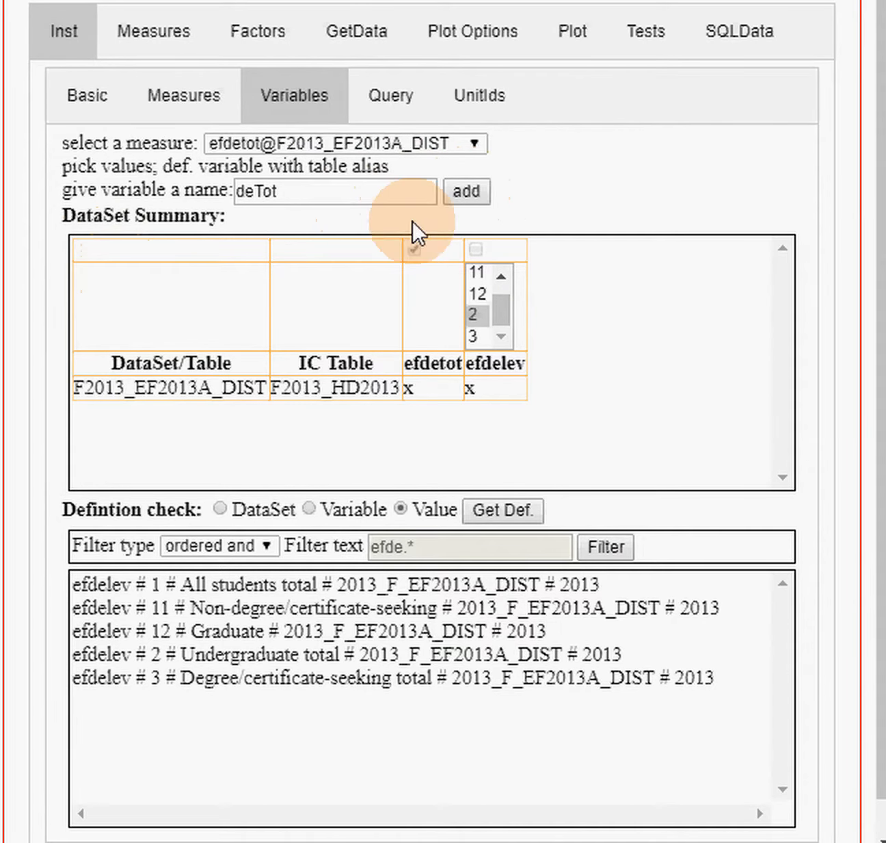
pyautogui.click(477, 142)
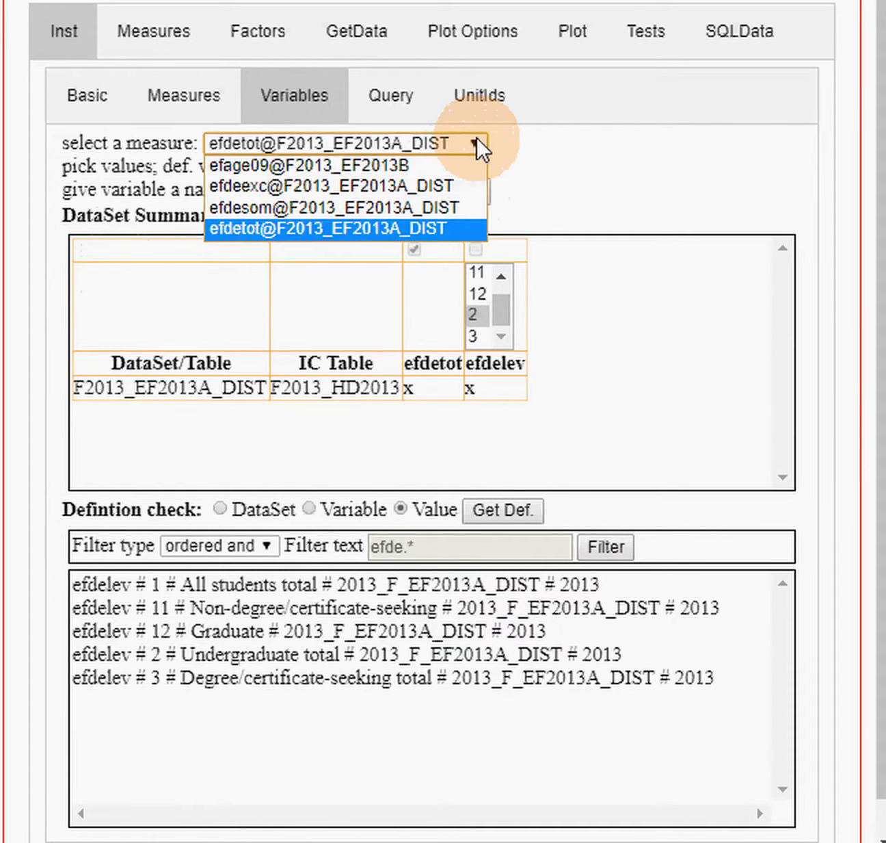
pyautogui.click(391, 166)
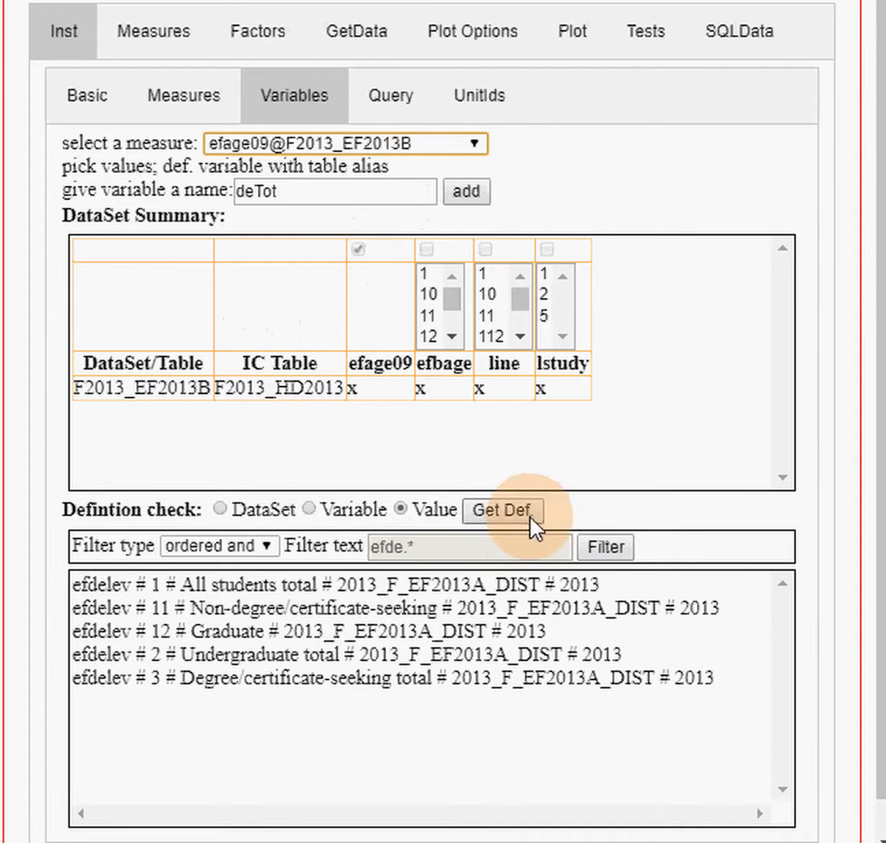
pyautogui.click(607, 546)
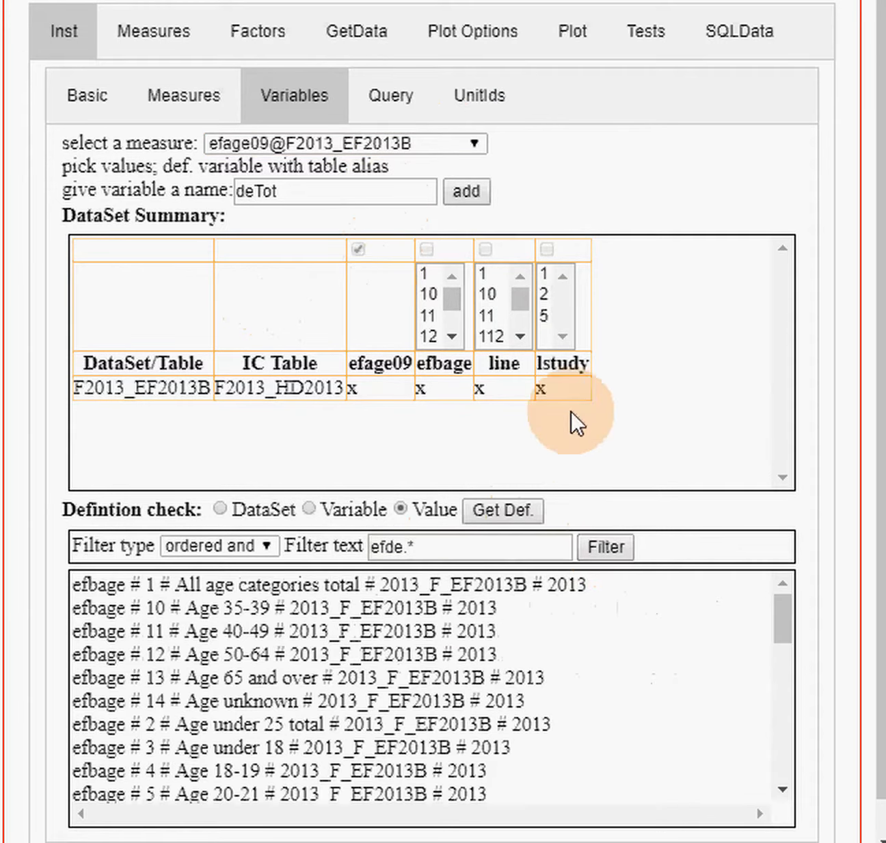
# - Filter the value definitions with the text efbage and review the age category codes
pyautogui.moveTo(426, 545); pyautogui.dragTo(363, 546)
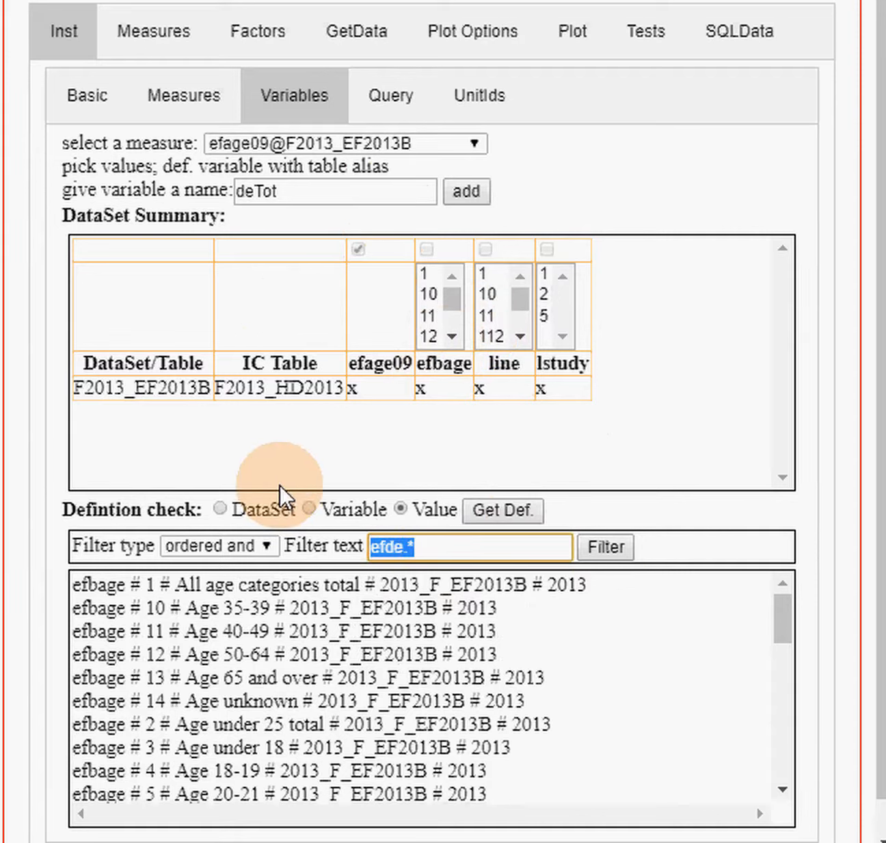
pyautogui.write('ef')
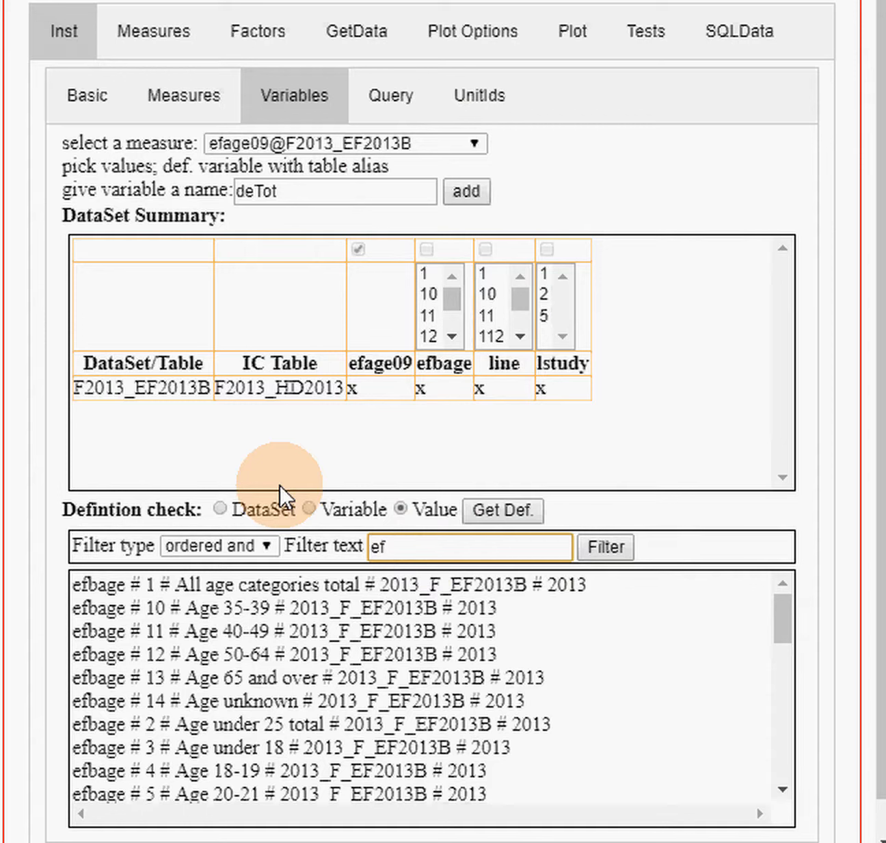
pyautogui.write('bage')
pyautogui.click(619, 545)
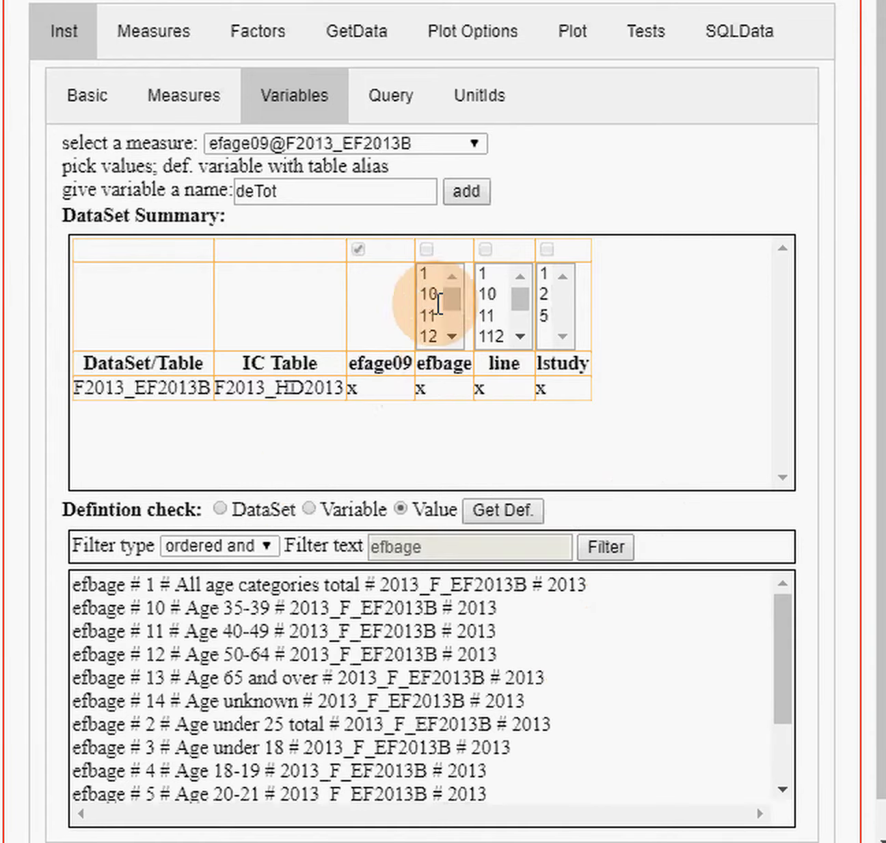
pyautogui.moveTo(785, 644); pyautogui.dragTo(785, 696)
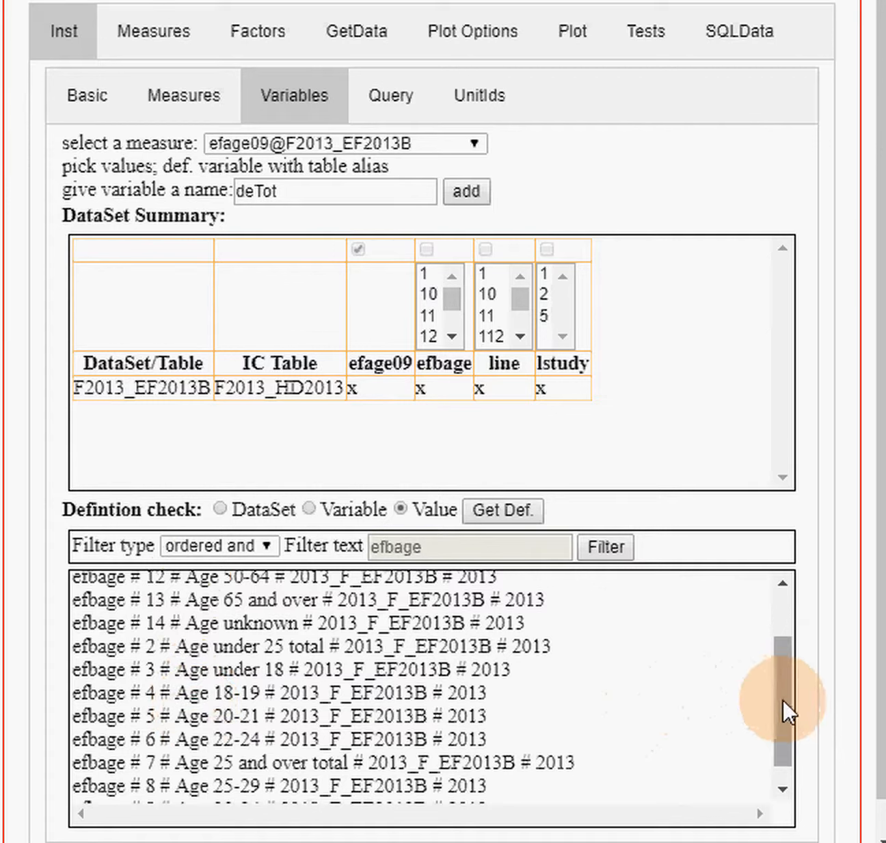
pyautogui.moveTo(785, 699); pyautogui.dragTo(782, 581)
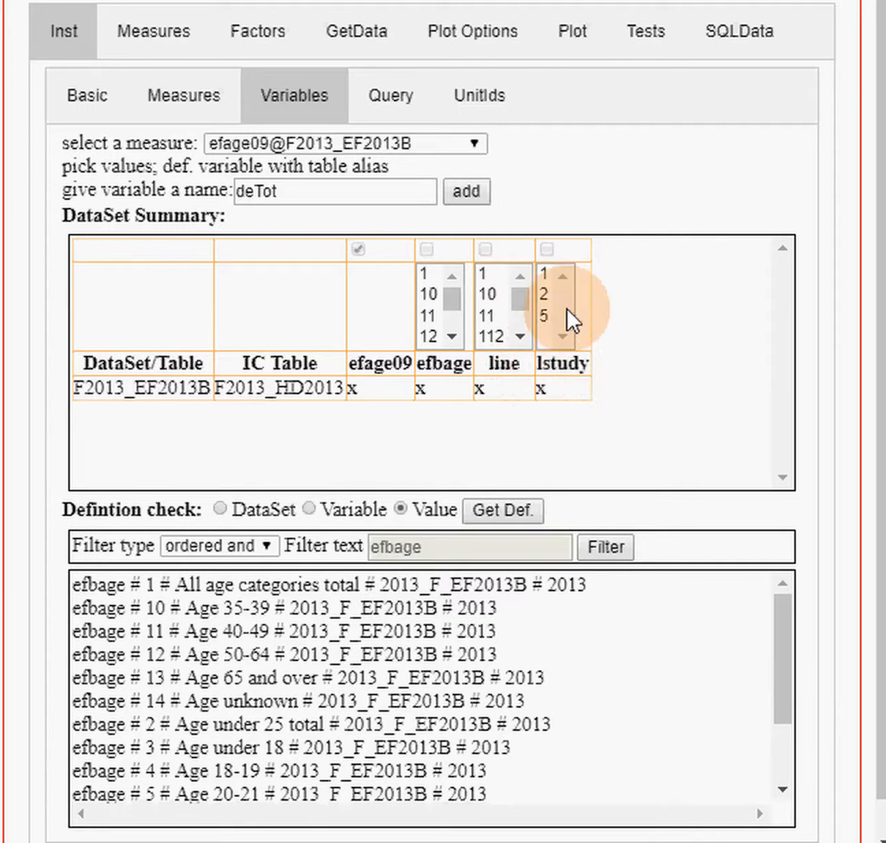
# - Add the variable ag24Lss from efage09 using lstudy value 2 and efbage values 3 through 6
pyautogui.click(545, 294)
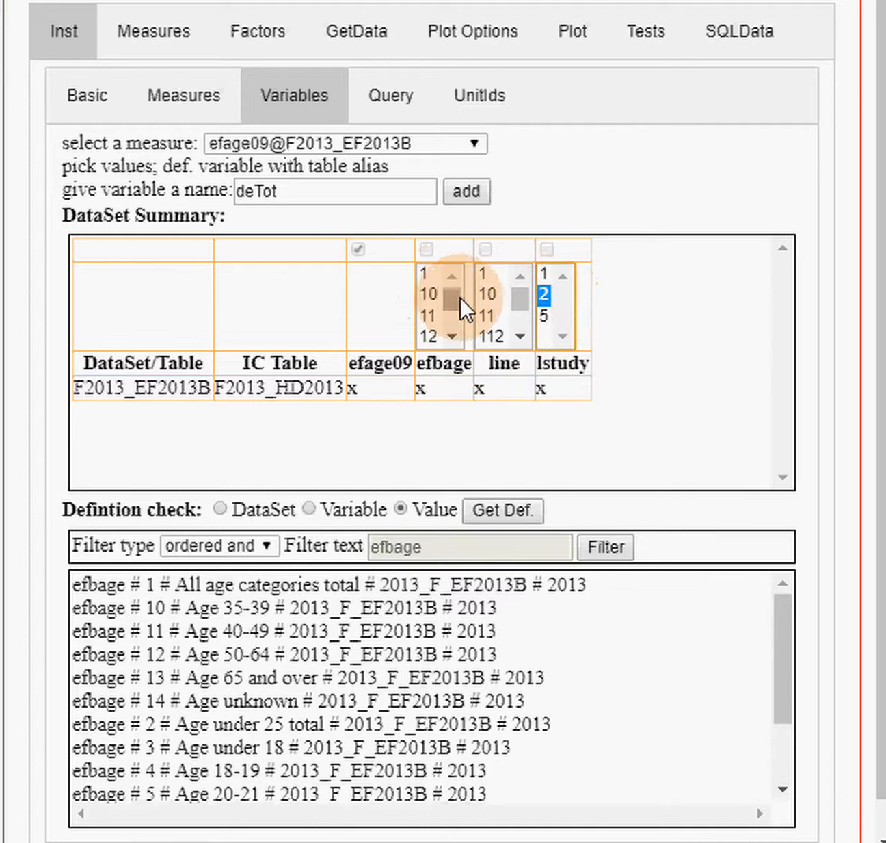
pyautogui.click(455, 336)
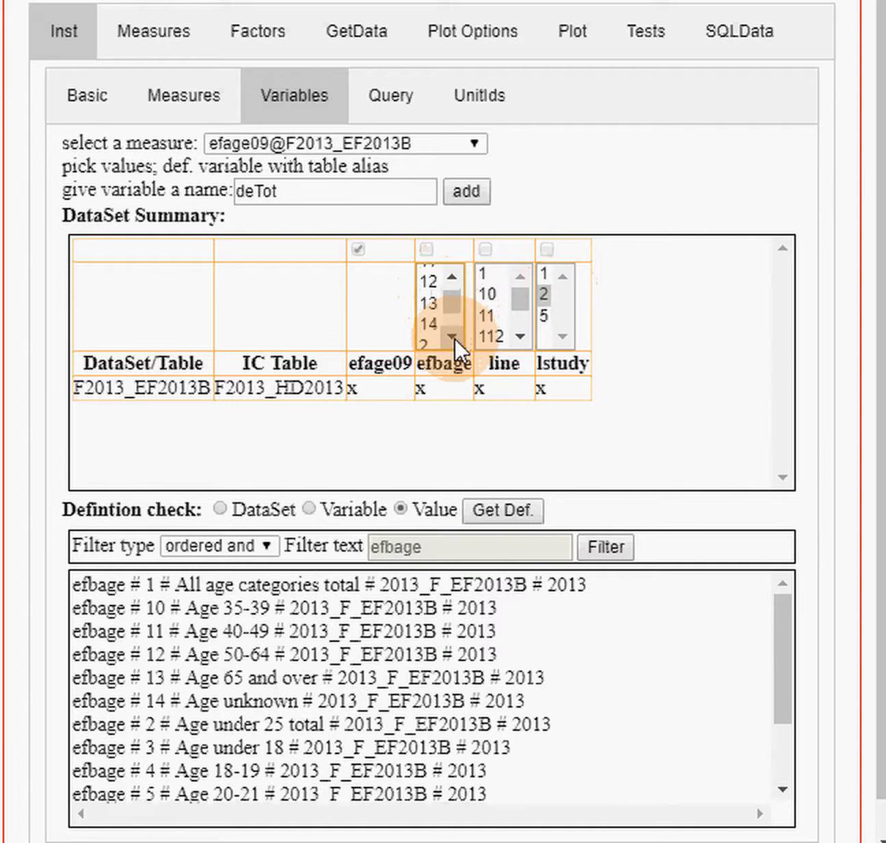
pyautogui.click(452, 336)
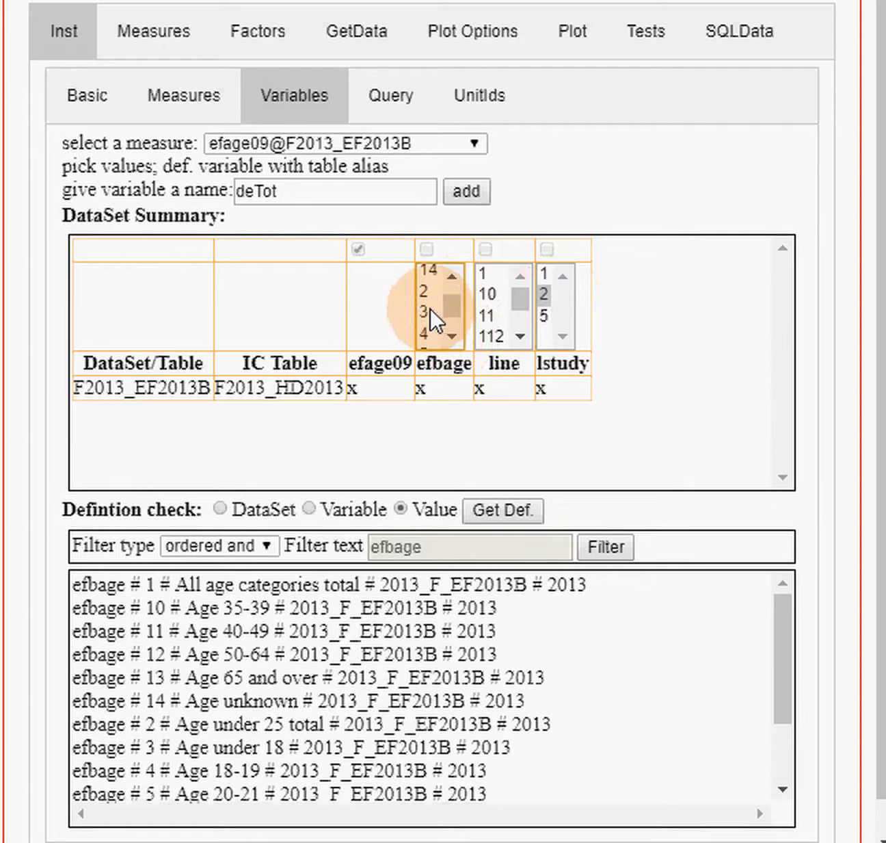
pyautogui.scroll(-1, 448, 331)
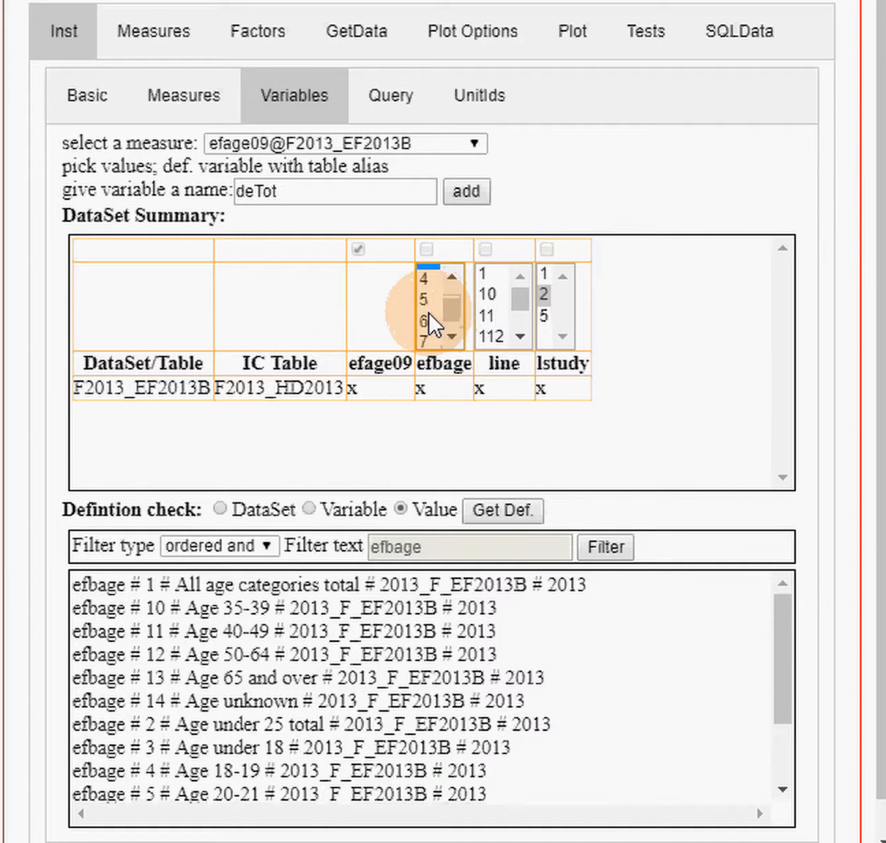
pyautogui.keyDown('shift'); pyautogui.click(427, 315); pyautogui.keyUp('shift')
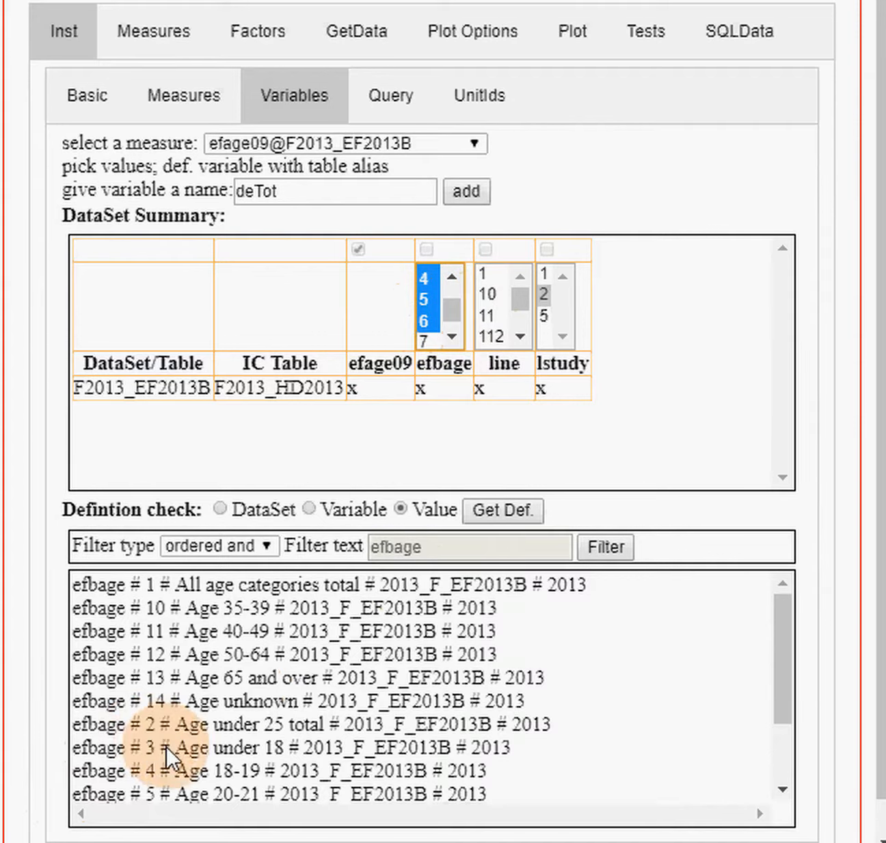
pyautogui.click(783, 792)
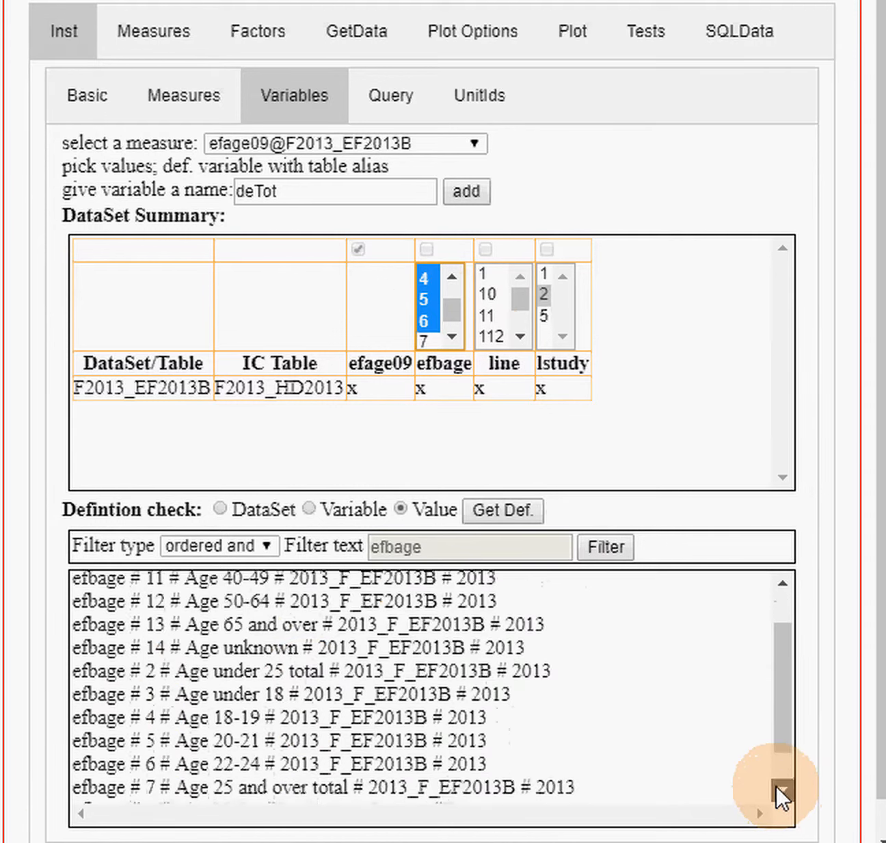
pyautogui.click(782, 792)
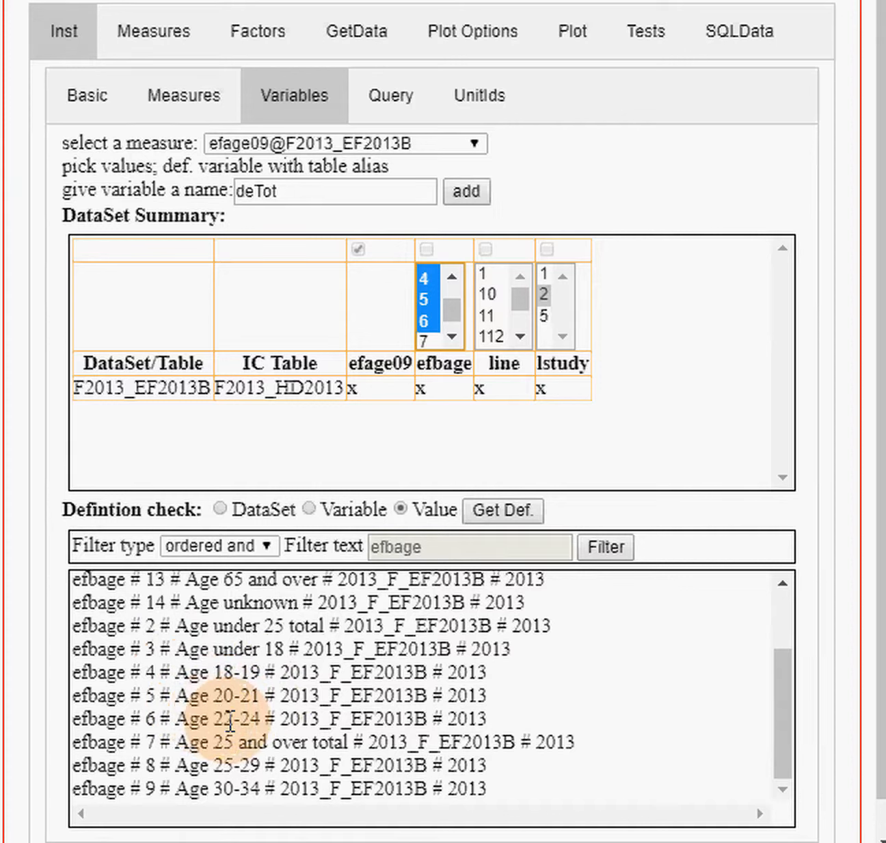
pyautogui.click(286, 195)
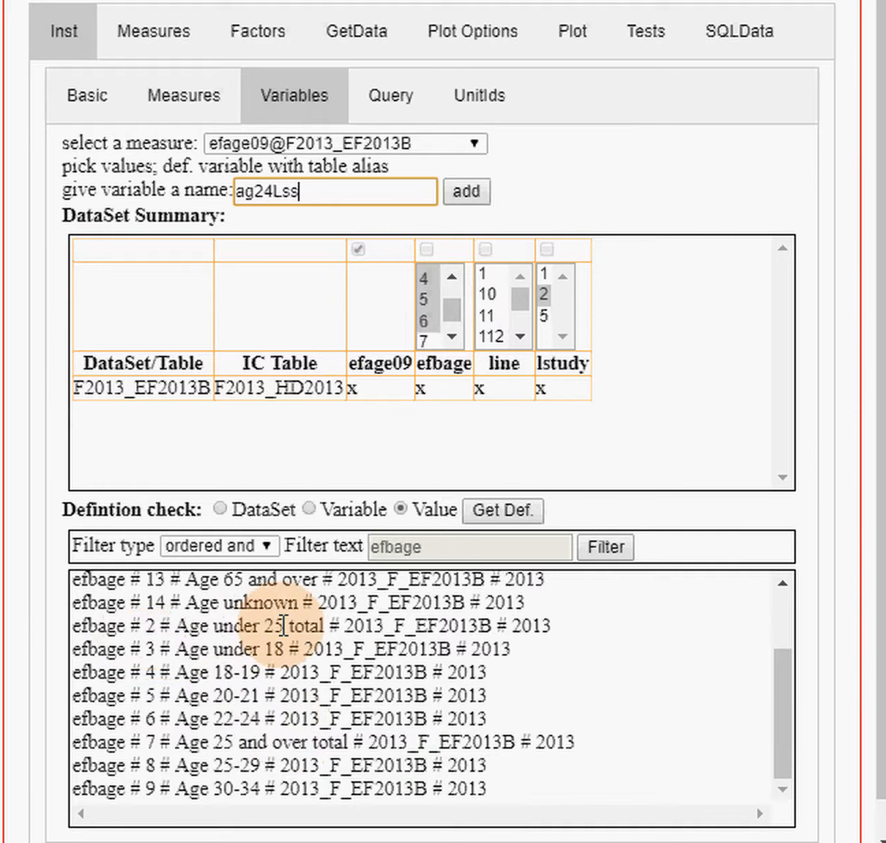
pyautogui.click(468, 193)
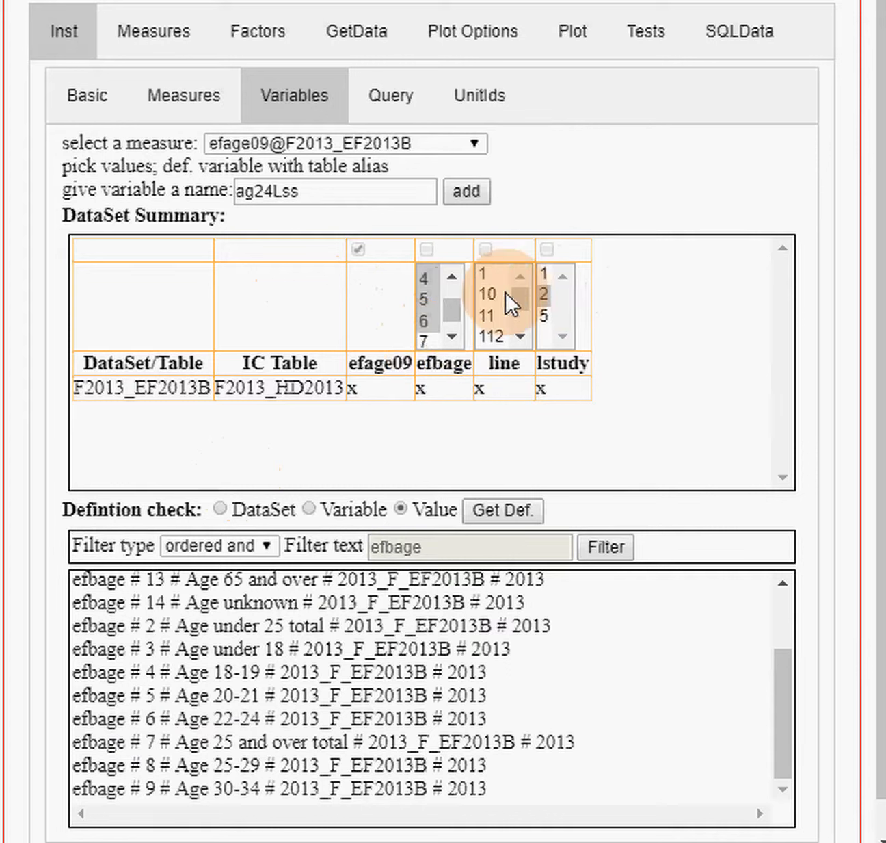
# - Add the variable ag25Mr from efage09 with efbage value 7, keeping lstudy value 2
pyautogui.moveTo(427, 339); pyautogui.dragTo(426, 339)
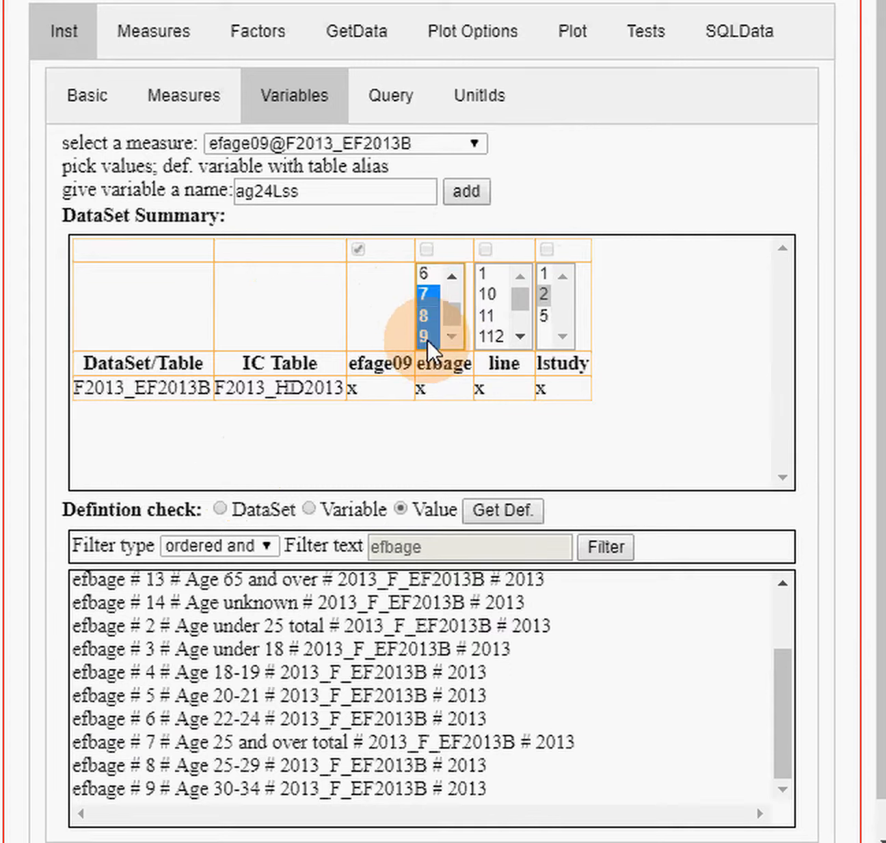
pyautogui.click(427, 293)
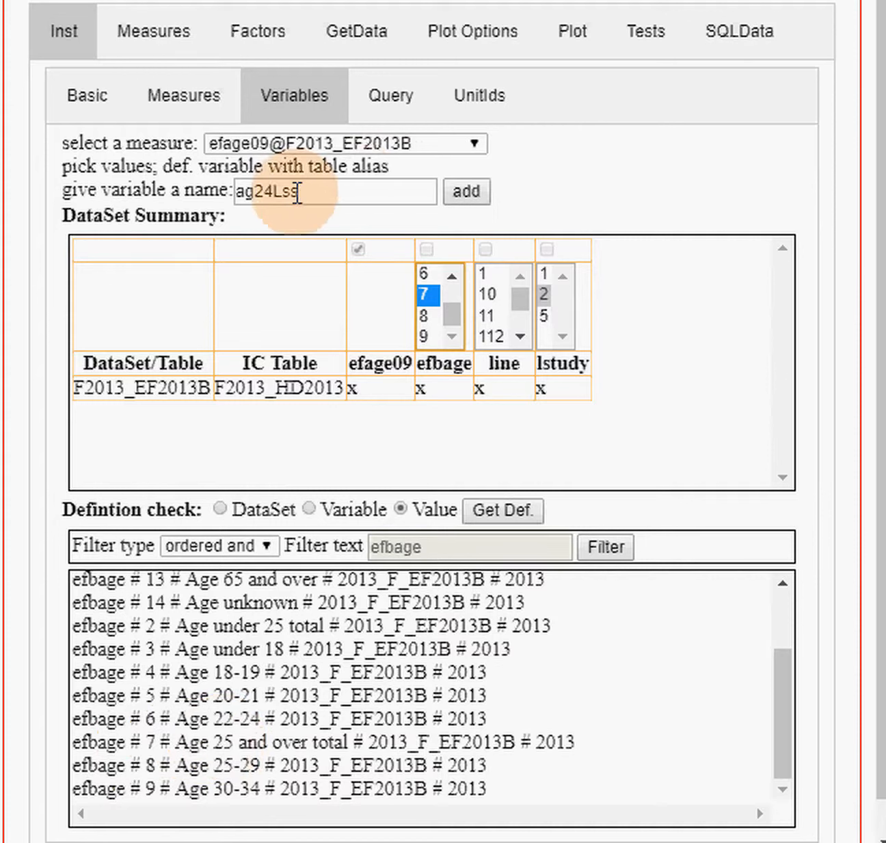
pyautogui.click(271, 186)
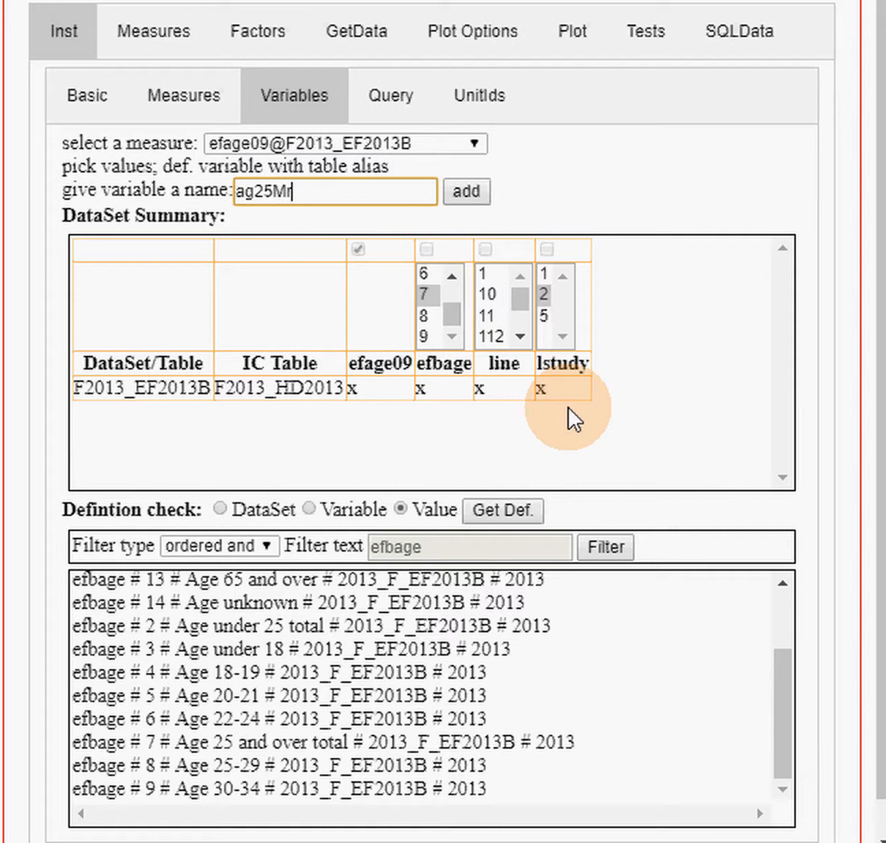
pyautogui.click(470, 187)
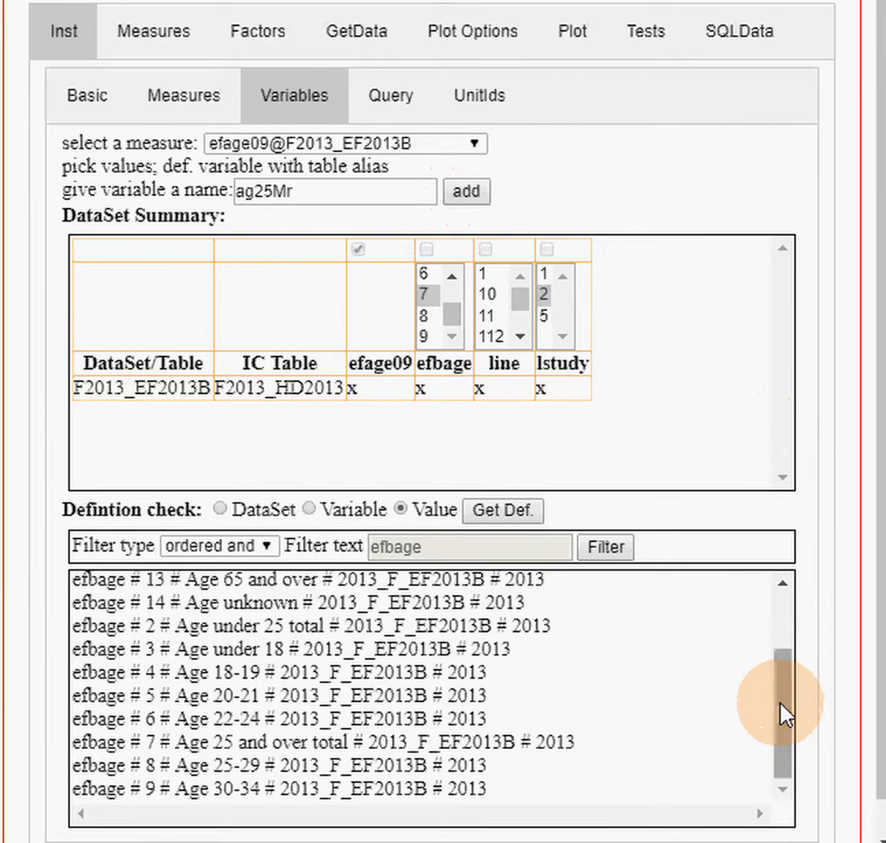
# - Add the variable agTtl from efage09 with efbage value 1 for all age categories, keeping lstudy value 2
pyautogui.moveTo(780, 702); pyautogui.dragTo(783, 576)
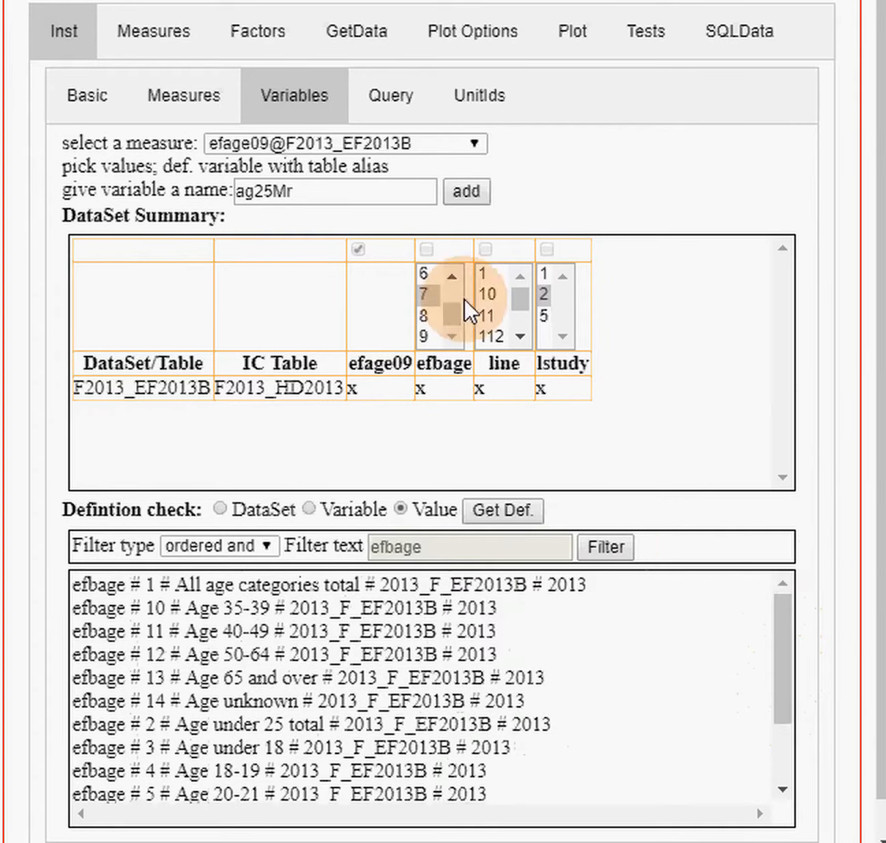
pyautogui.moveTo(446, 311); pyautogui.dragTo(445, 270)
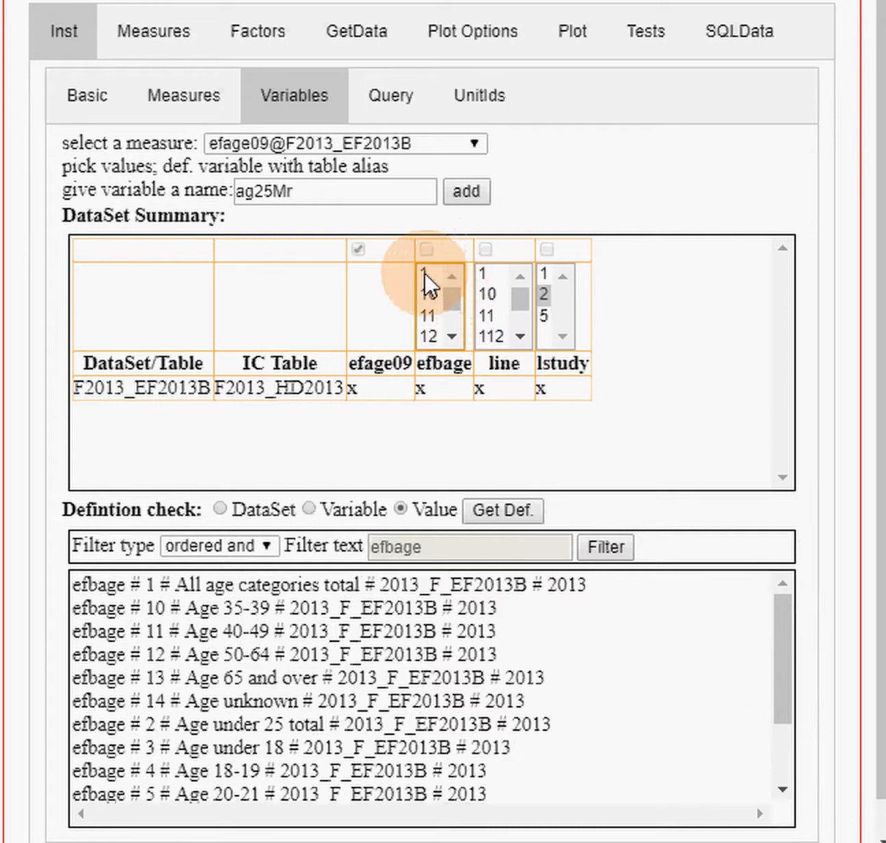
pyautogui.click(424, 272)
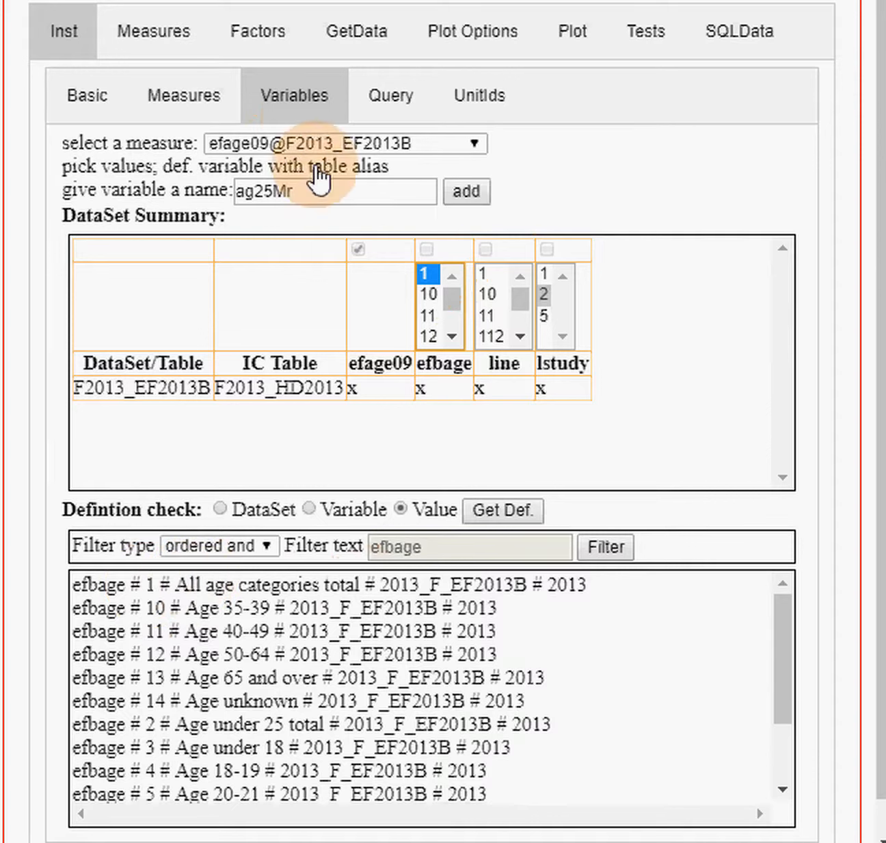
pyautogui.click(318, 195)
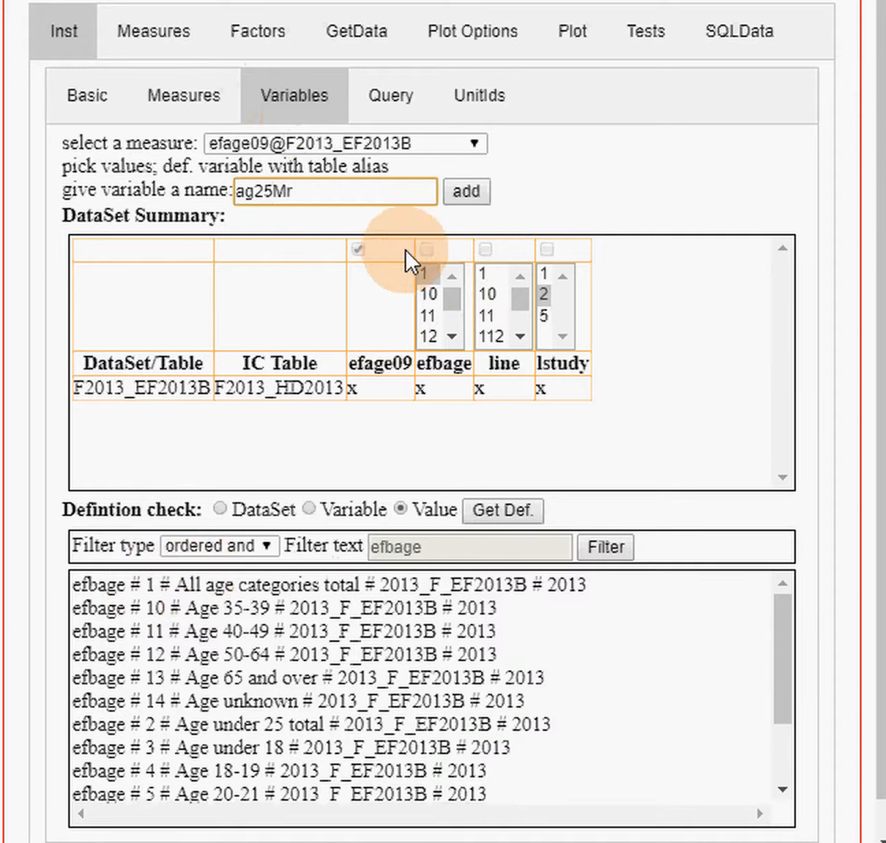
pyautogui.press('BackSpace')
pyautogui.press('BackSpace')
pyautogui.press('BackSpace')
pyautogui.press('BackSpace')
pyautogui.write('Tt')
pyautogui.click(463, 191)
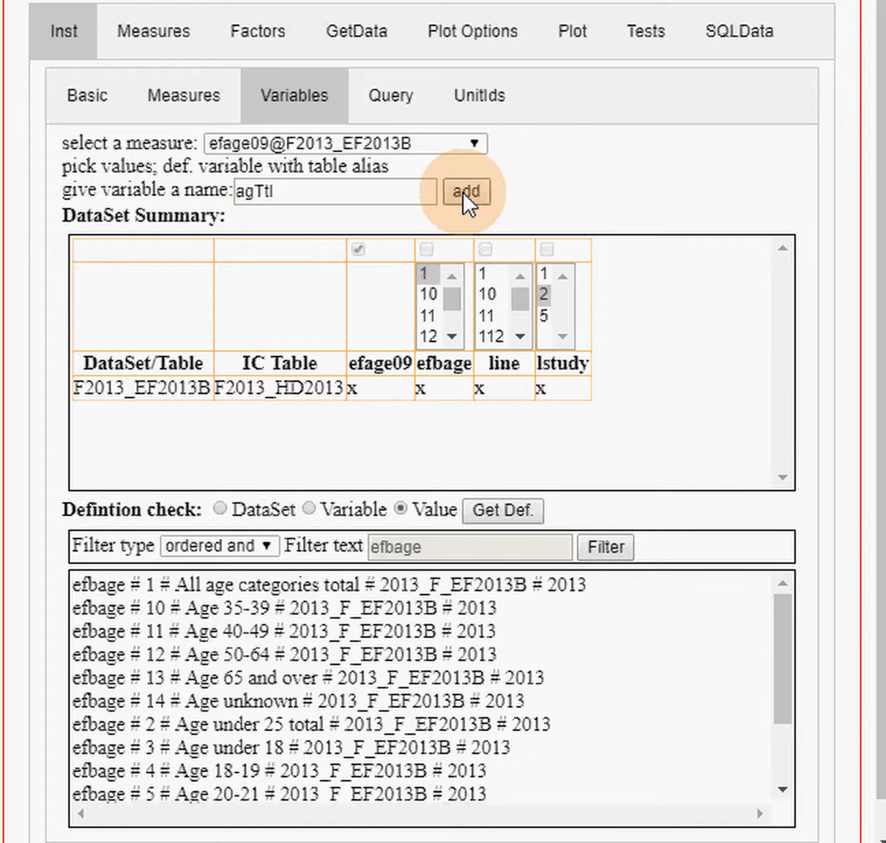
# - Go to the query and check its user variable list for the newly added age variables
pyautogui.click(386, 102)
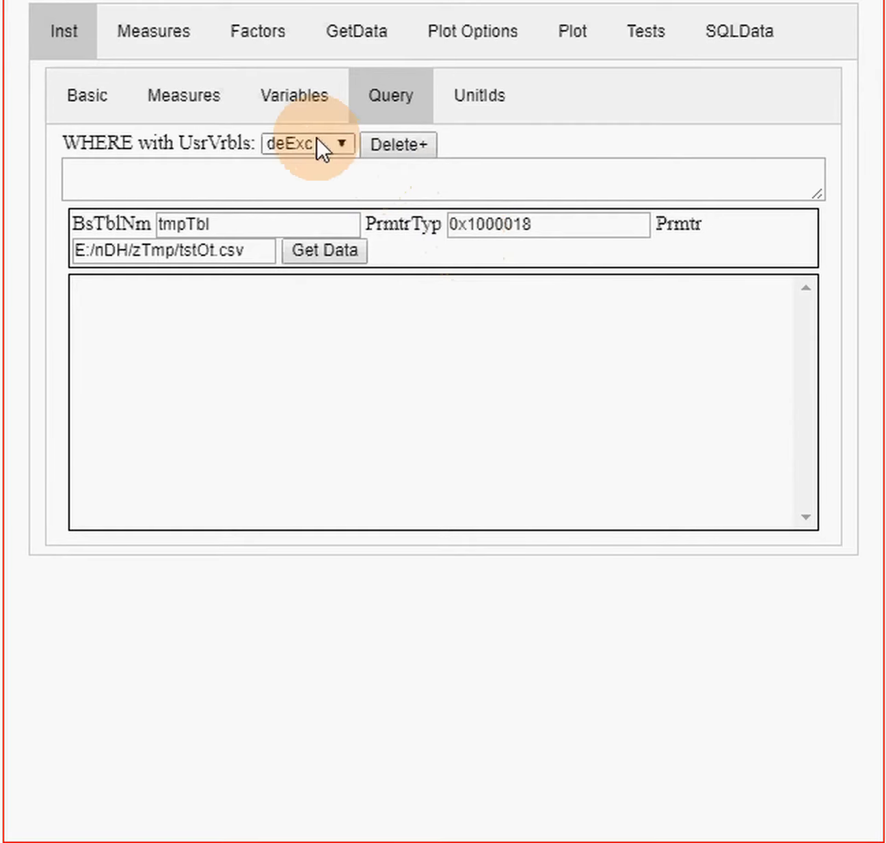
pyautogui.click(340, 142)
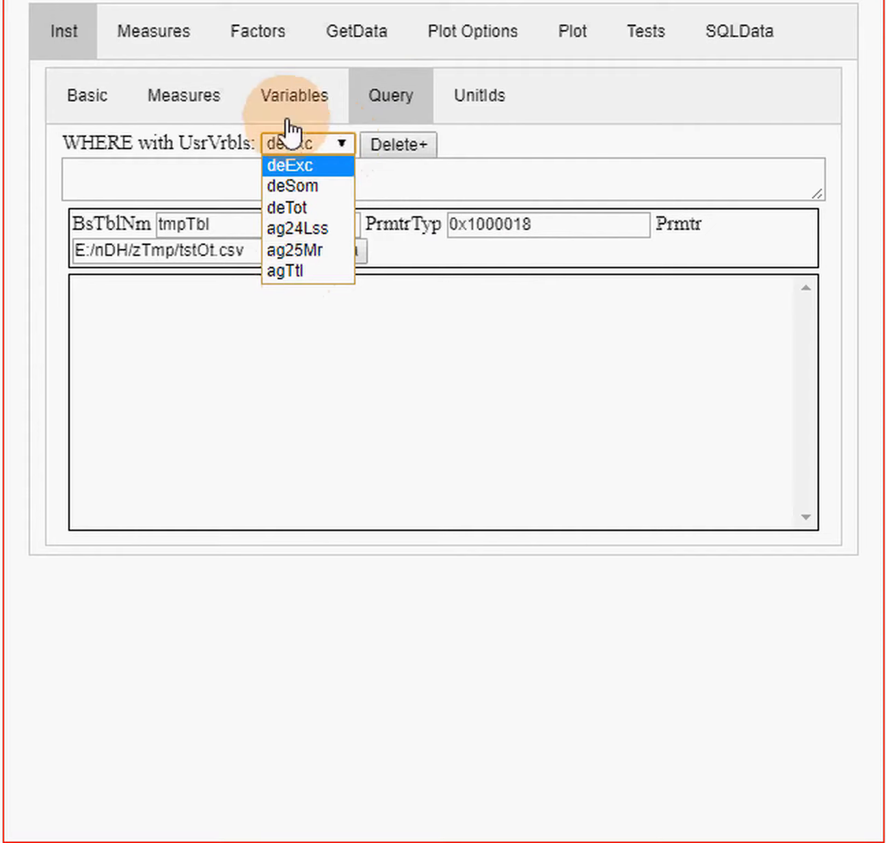
pyautogui.click(163, 171)
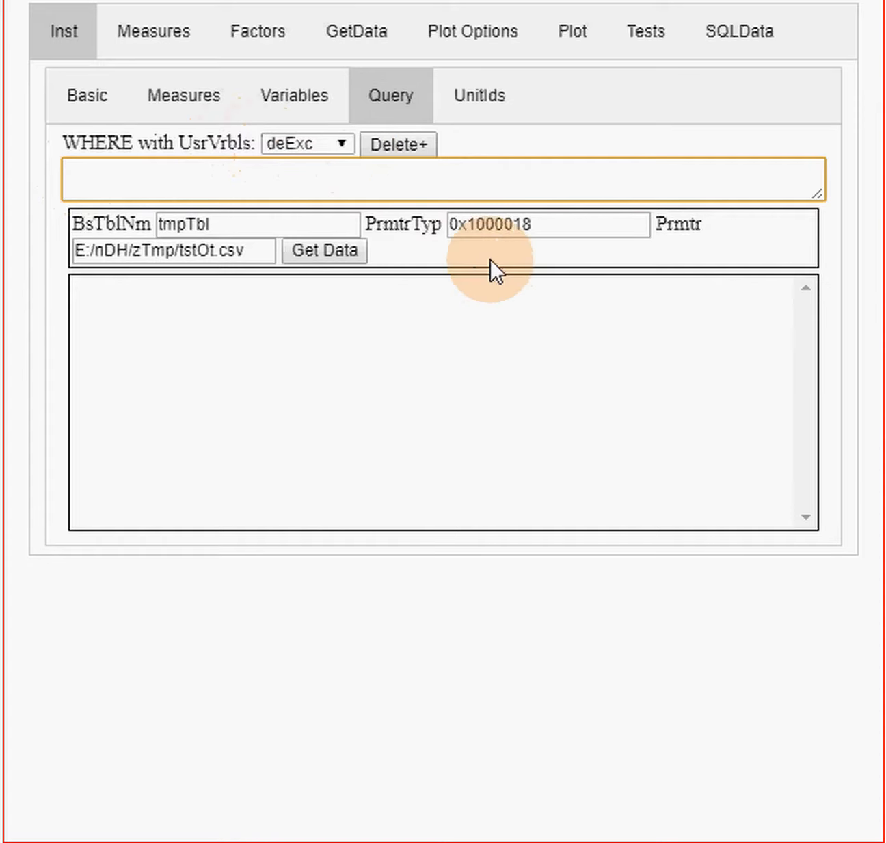
# - Set the query's PrmtrTyp parameter to 0x0000018
pyautogui.click(473, 225)
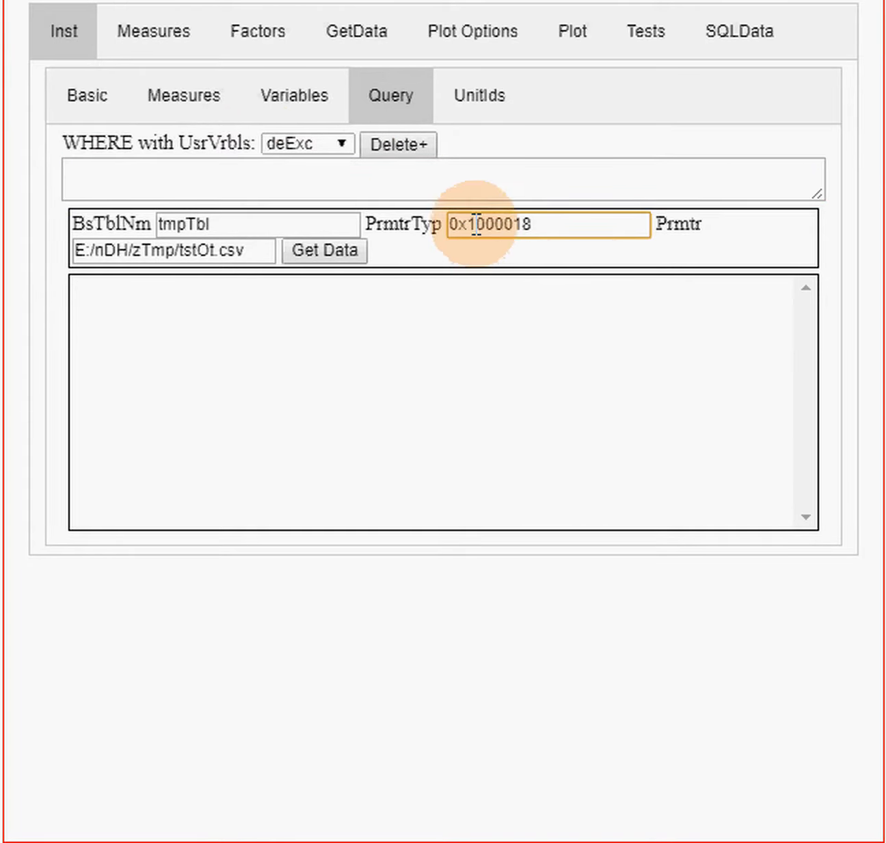
pyautogui.press('Delete')
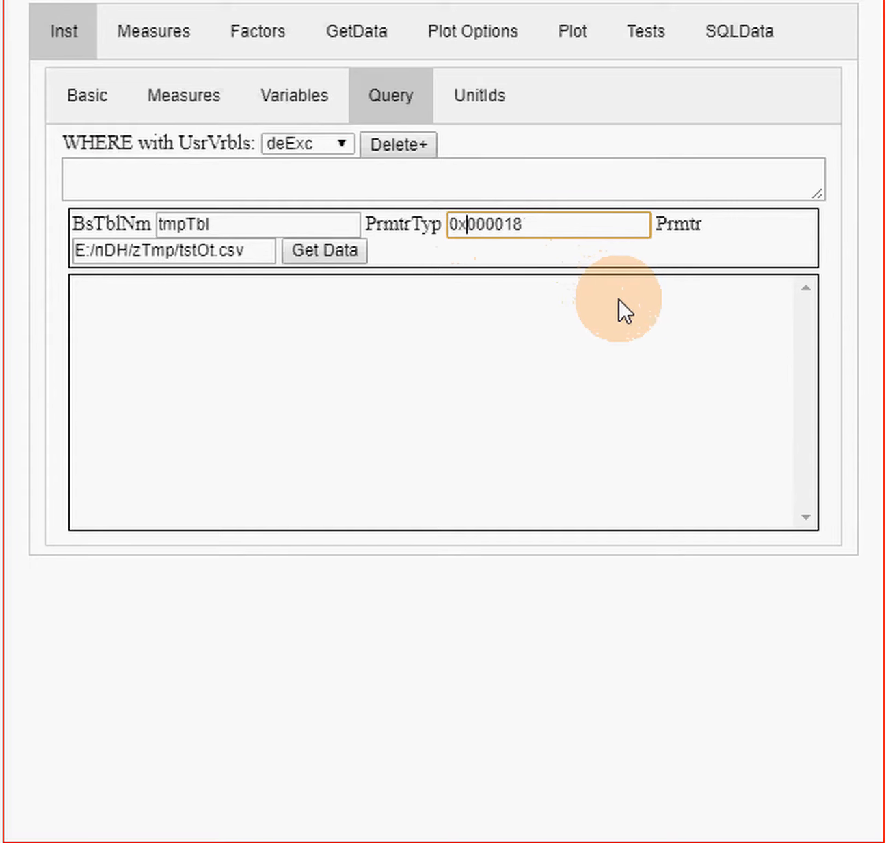
pyautogui.write('0')
pyautogui.click(279, 183)
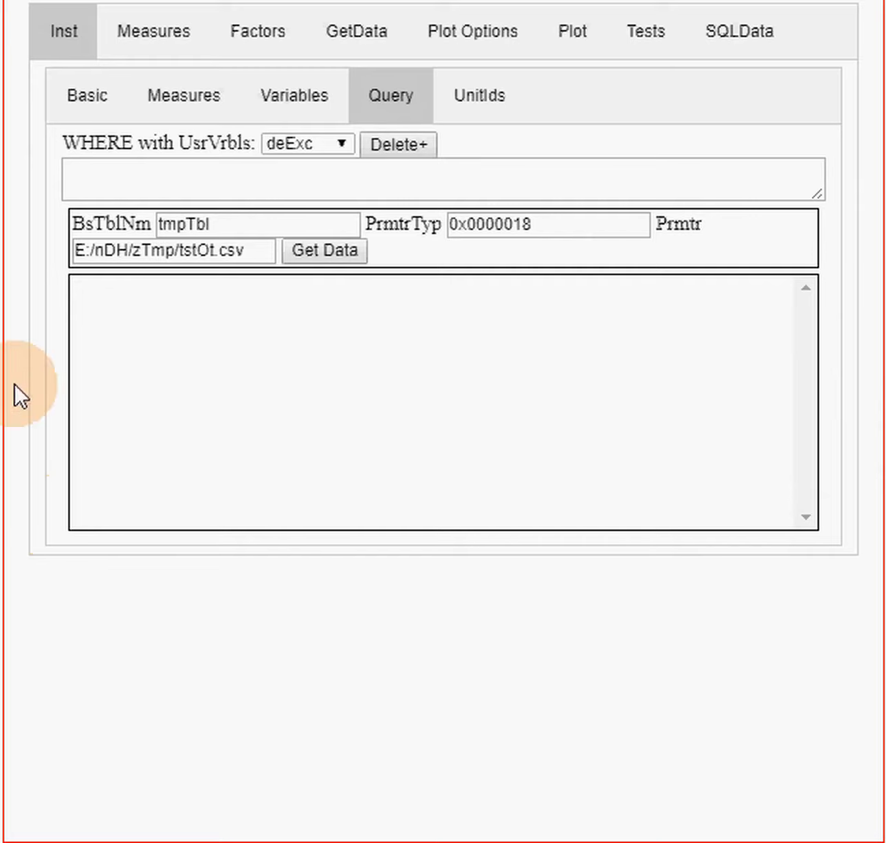
# - Enter the WHERE condition ag25Mr/(ag25Mr+ag24Lss)>0.25 AND (deExc+deSom)/deTot>0.40 for the query
pyautogui.click(111, 175)
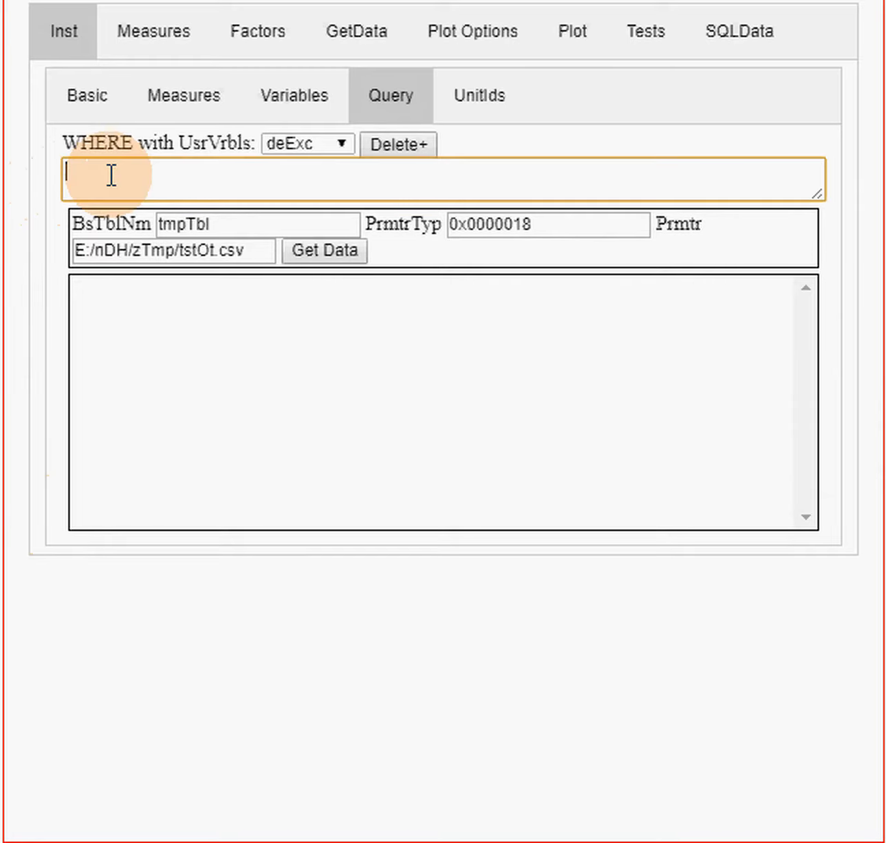
pyautogui.write('ag25Mr/(ag25Mr+ag24Lss)>0.25 AND (deExc+deSom)/deTot>0.40')
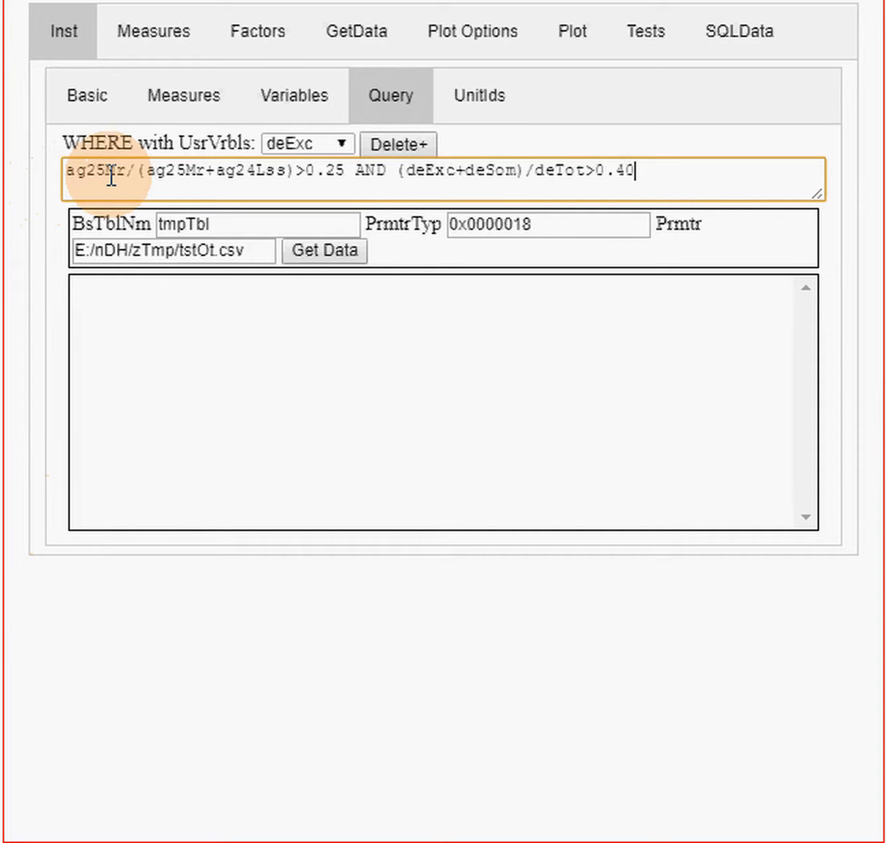
pyautogui.press('Home')
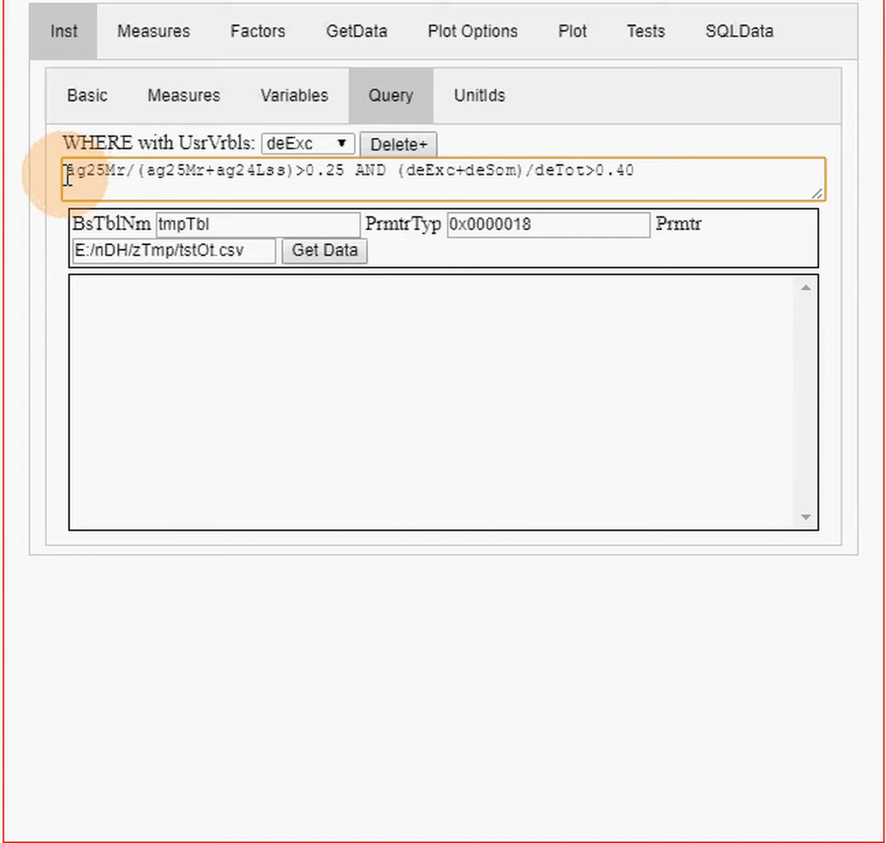
pyautogui.click(130, 171)
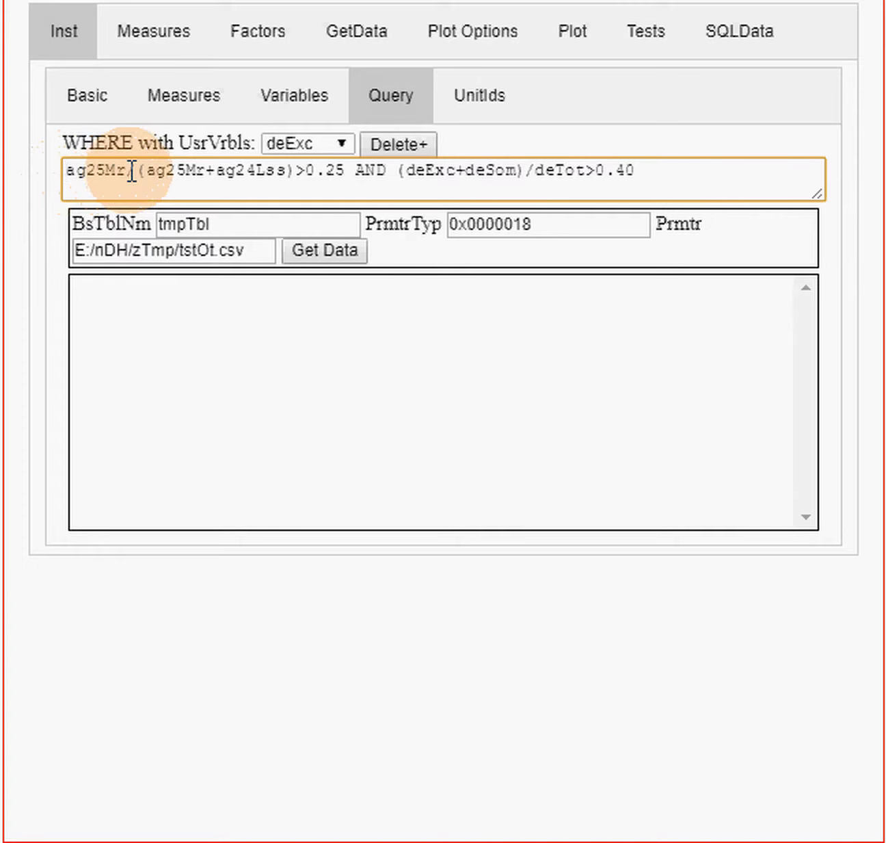
pyautogui.write('/')
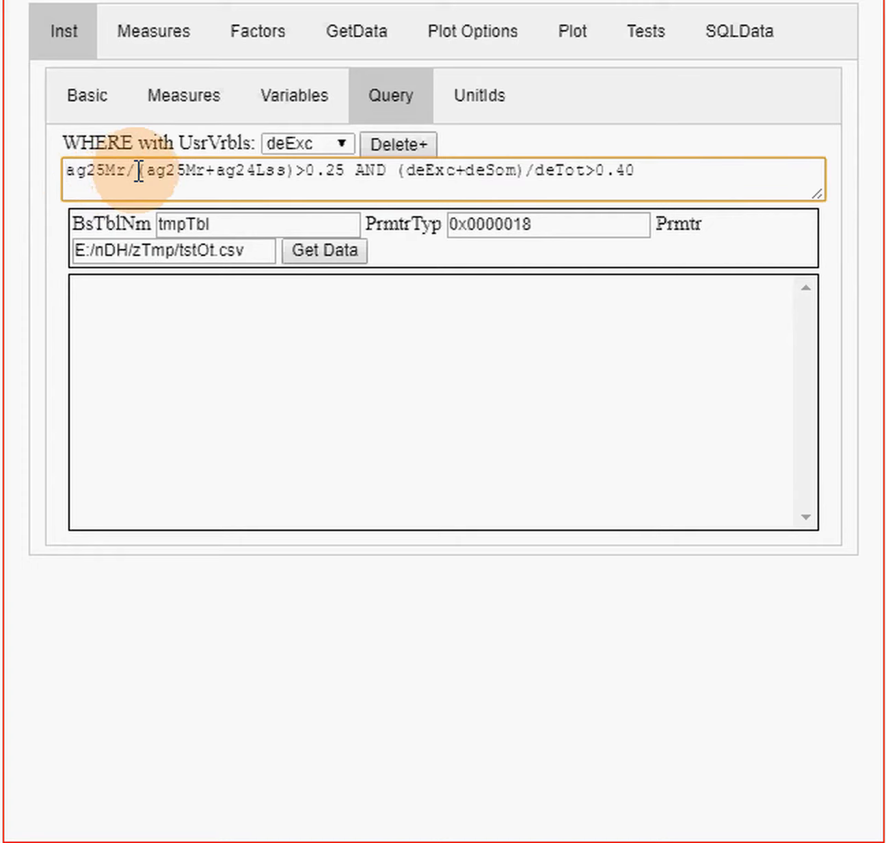
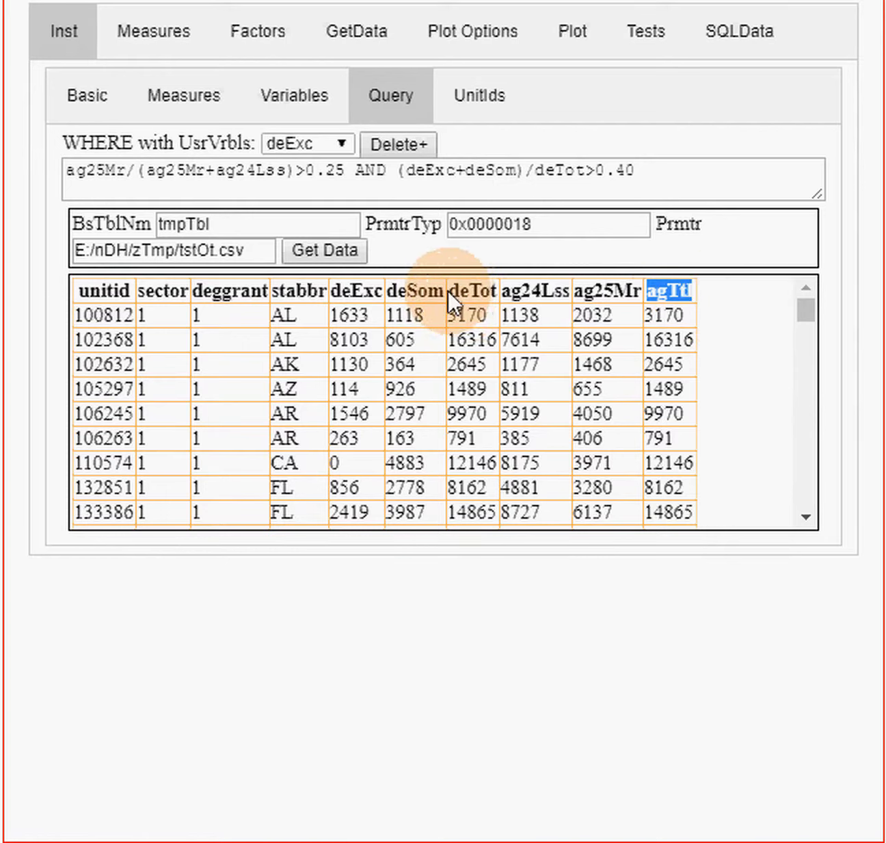
# - Compare the deTot and agTtl values of the first institution in the query results
pyautogui.moveTo(453, 293); pyautogui.dragTo(482, 293)
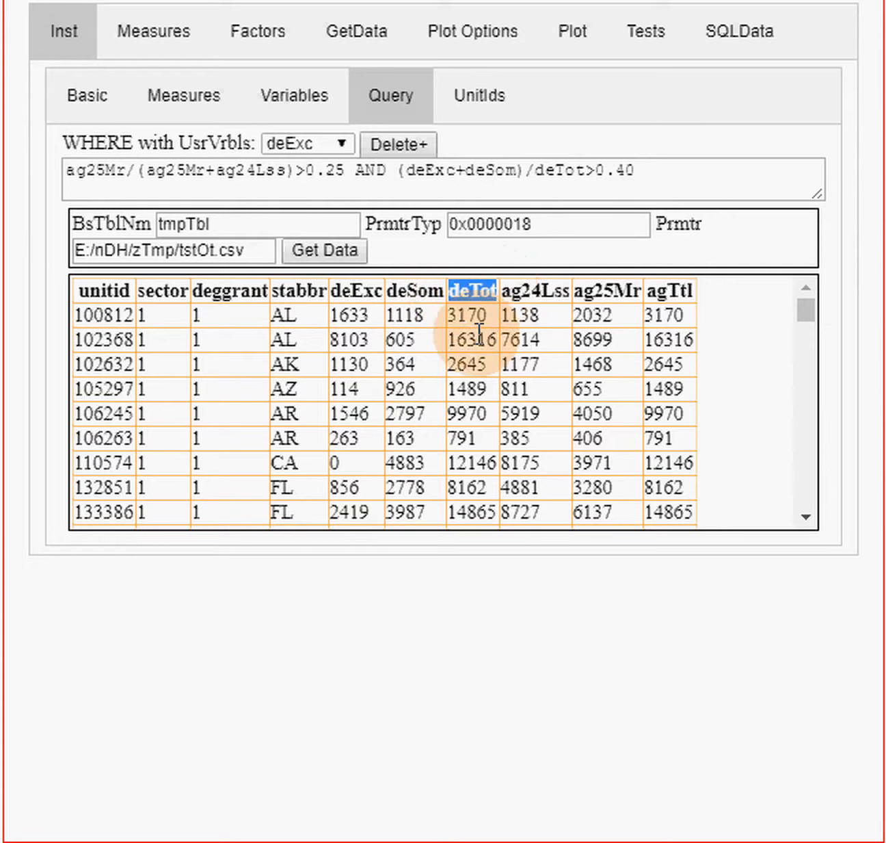
pyautogui.moveTo(456, 314); pyautogui.dragTo(487, 316)
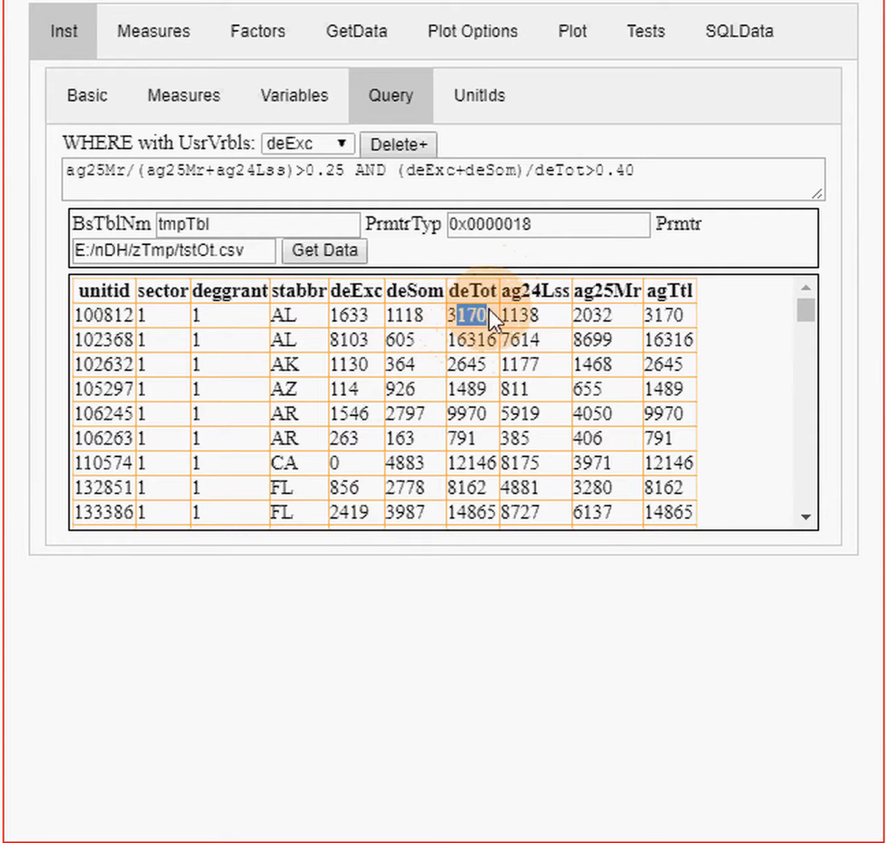
pyautogui.moveTo(647, 316); pyautogui.dragTo(677, 315)
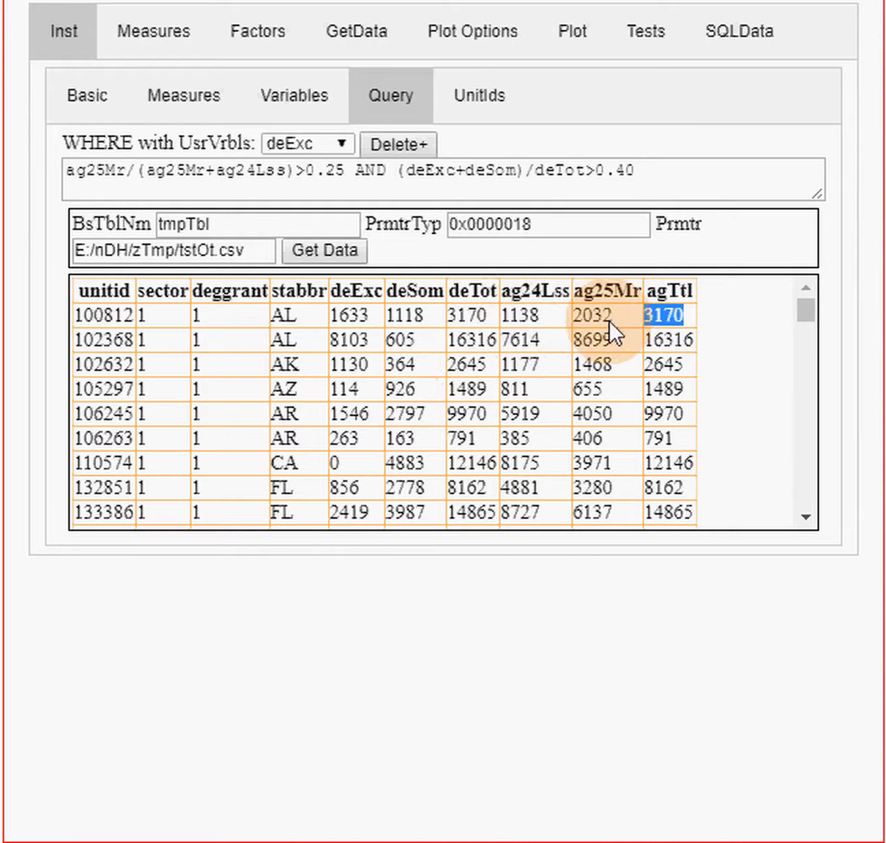
pyautogui.click(684, 318)
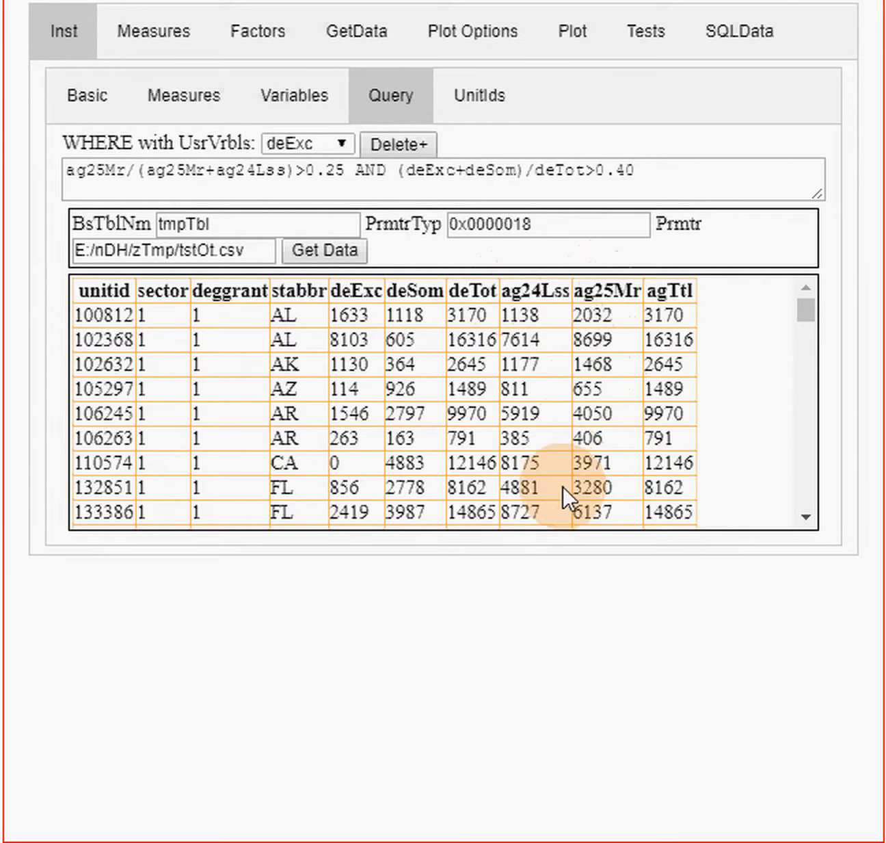
pyautogui.moveTo(802, 305)
pyautogui.mouseDown()
pyautogui.moveTo(807, 515)
pyautogui.moveTo(805, 294)
pyautogui.mouseUp()
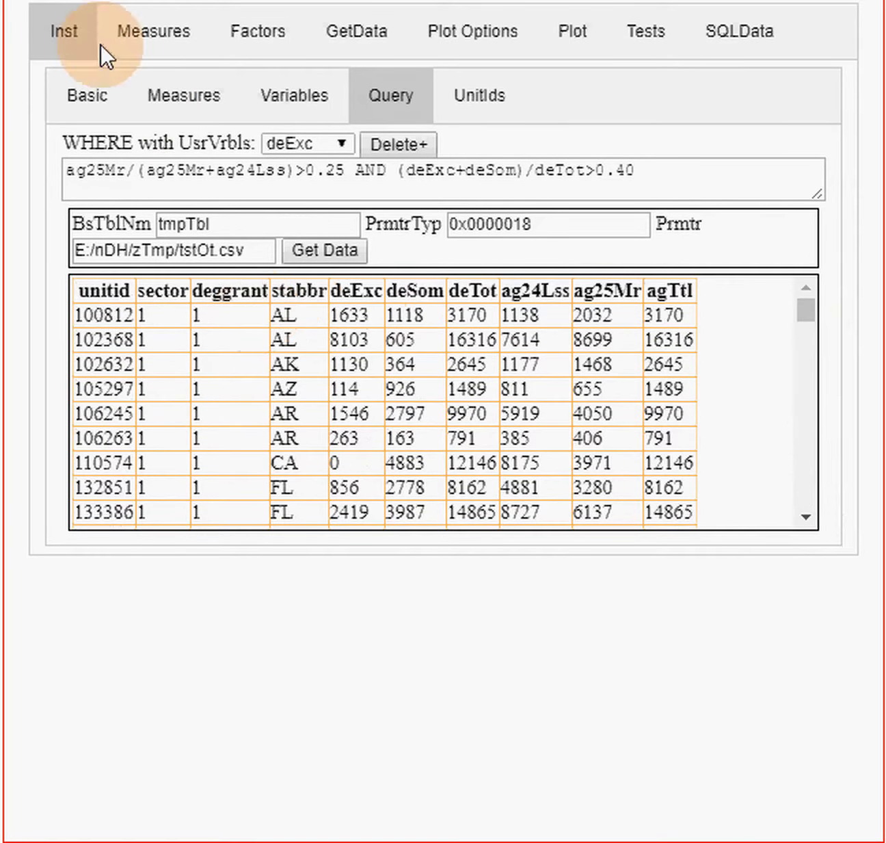
# - Check the basic institution filter and the sector code definitions for 2013, and return to the query
pyautogui.click(98, 97)
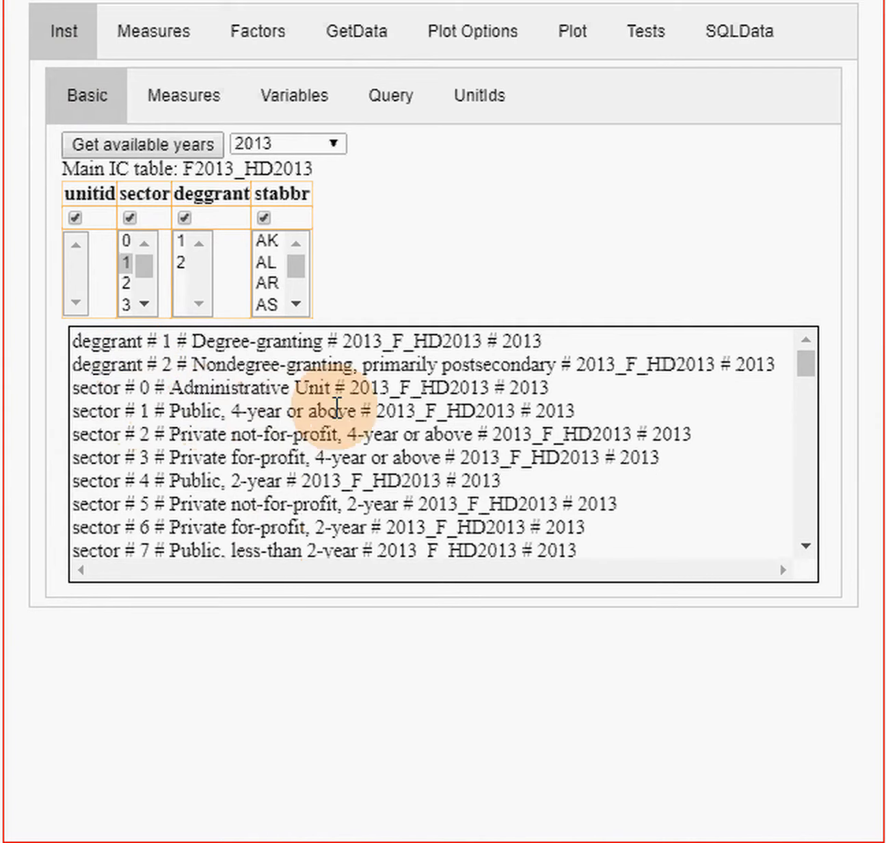
pyautogui.click(390, 106)
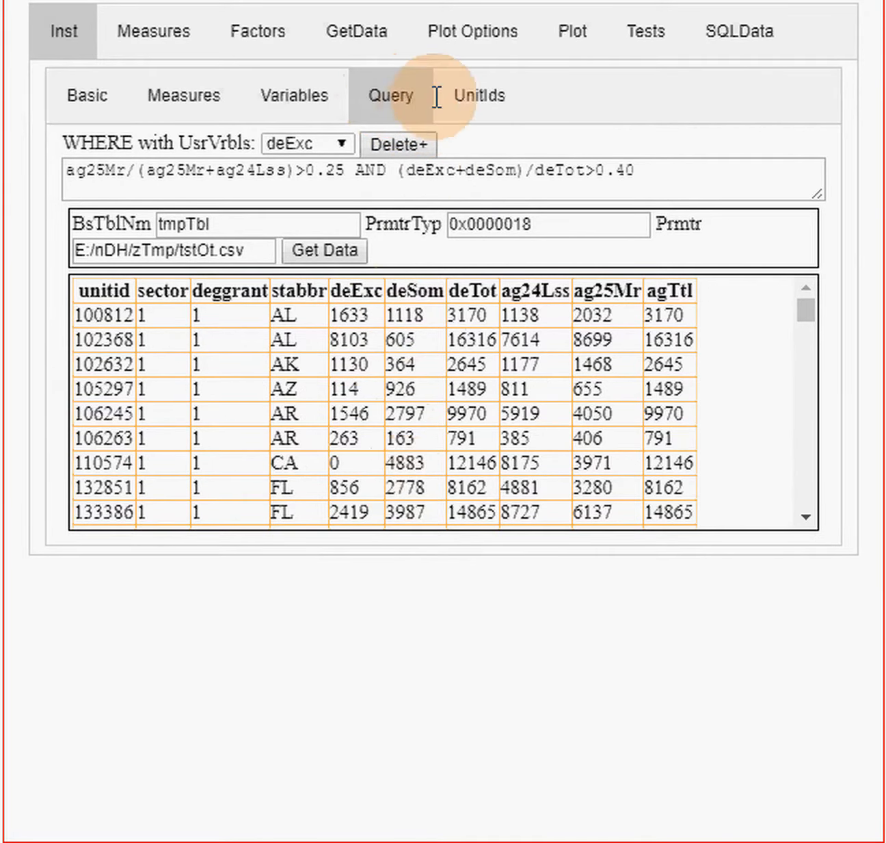
# - Retrieve the details of the queried unit IDs with PrmtrTyp 0x0000018 and look through the list of institution names
pyautogui.click(479, 103)
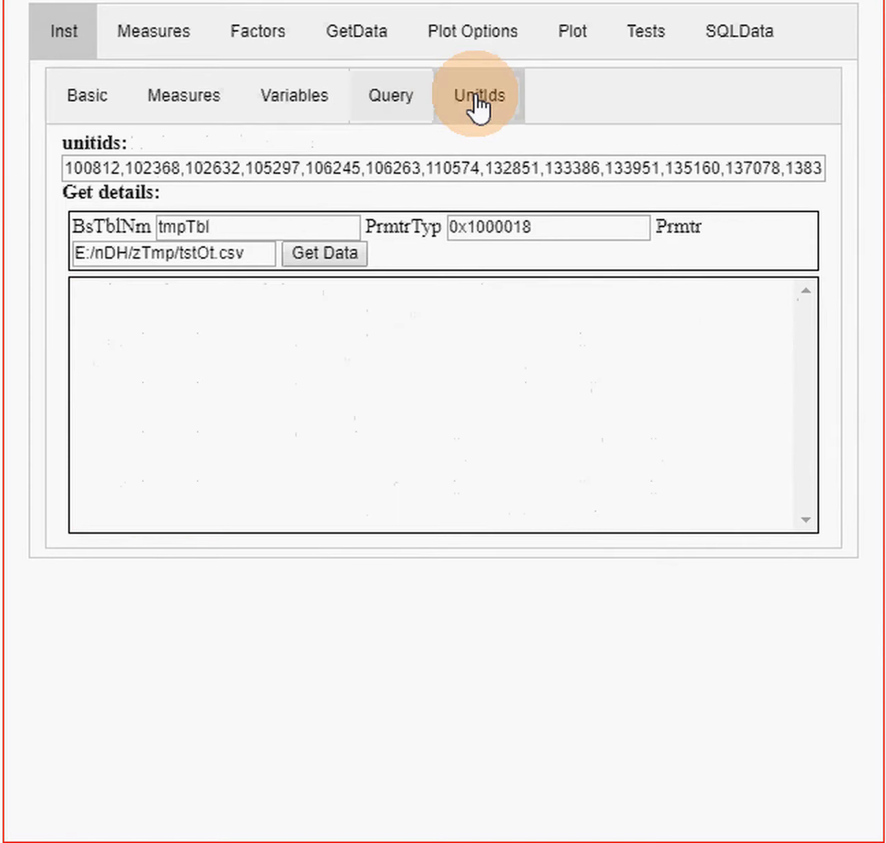
pyautogui.click(467, 227)
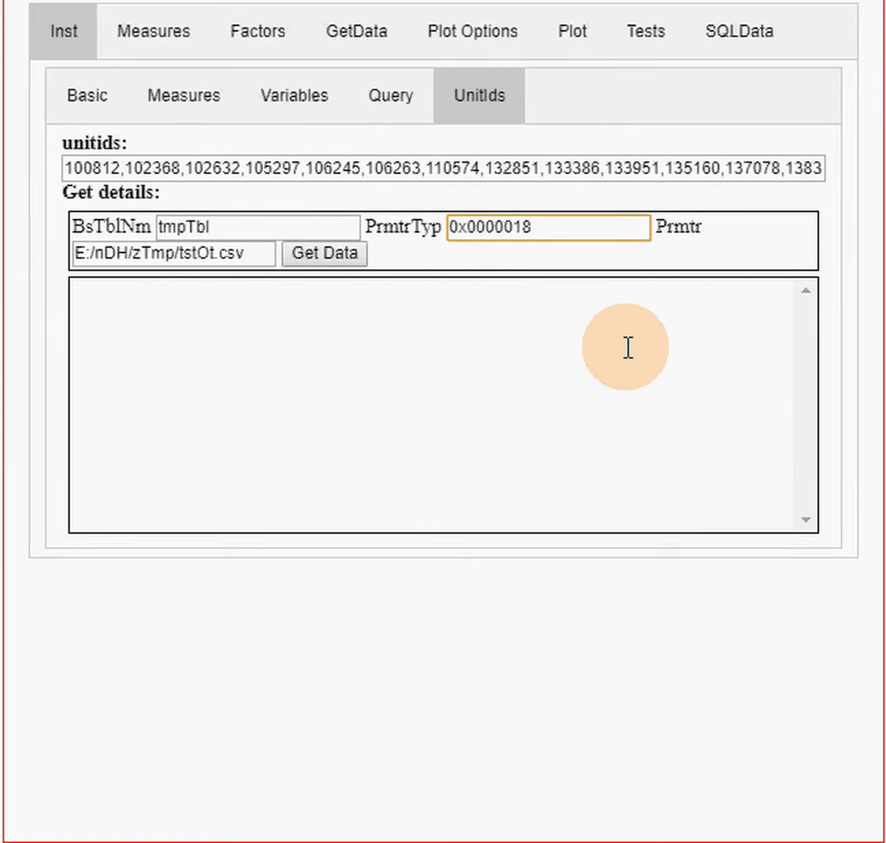
pyautogui.click(318, 254)
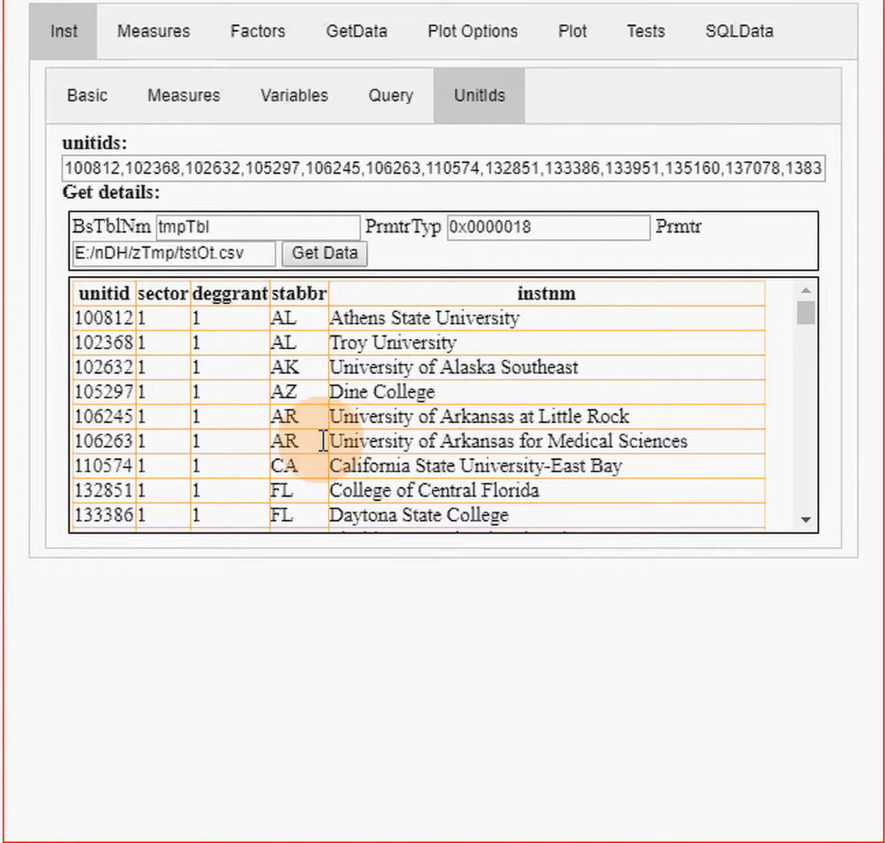
pyautogui.scroll(-4, 347, 418)
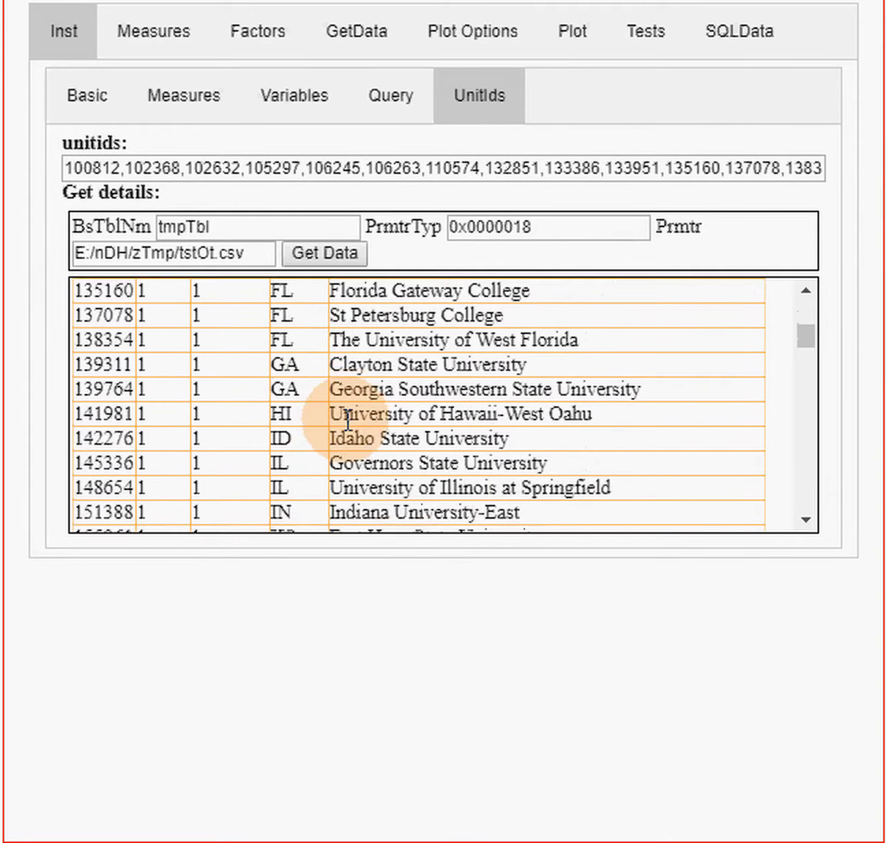
pyautogui.scroll(3, 346, 418)
pyautogui.scroll(-1, 347, 418)
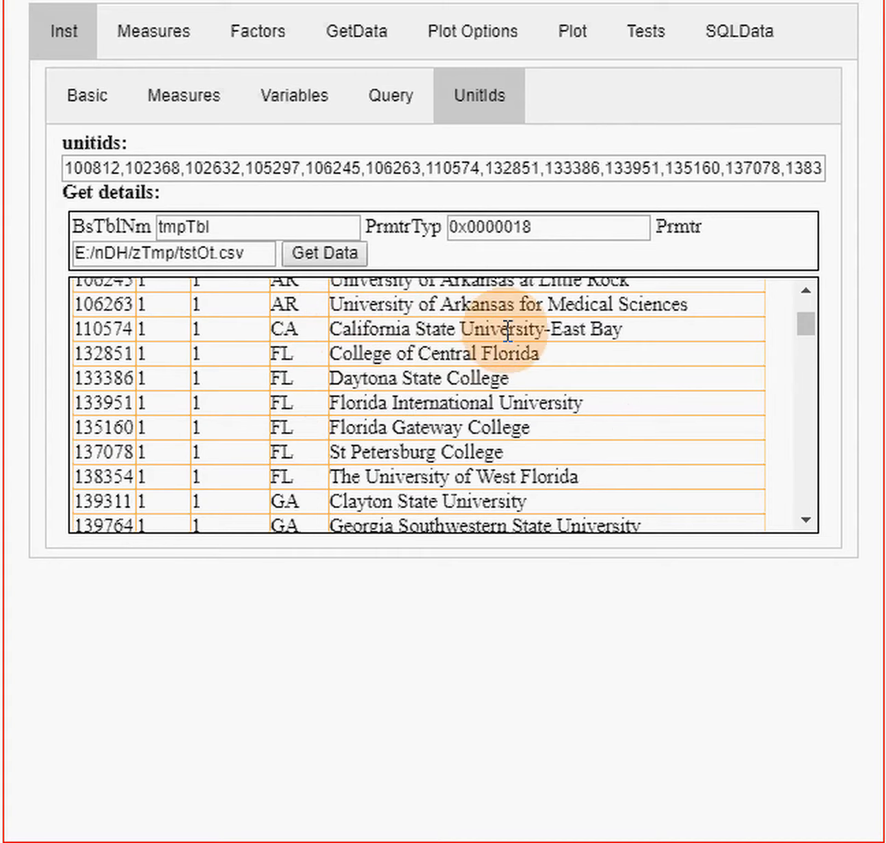
pyautogui.scroll(-8, 500, 409)
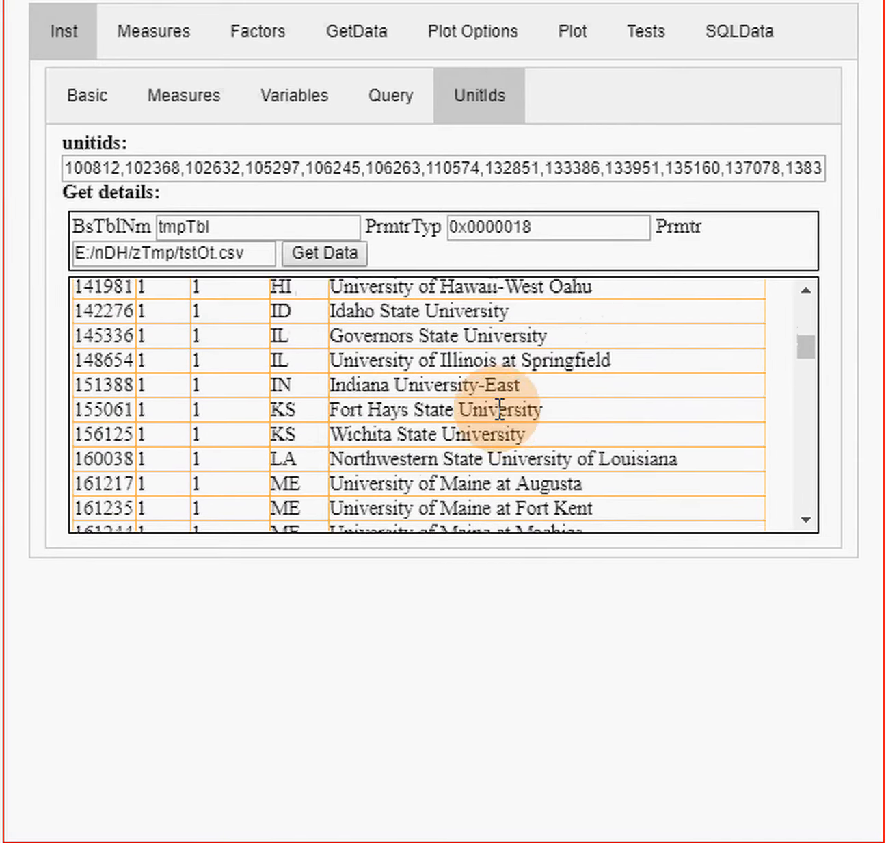
pyautogui.scroll(-6, 500, 408)
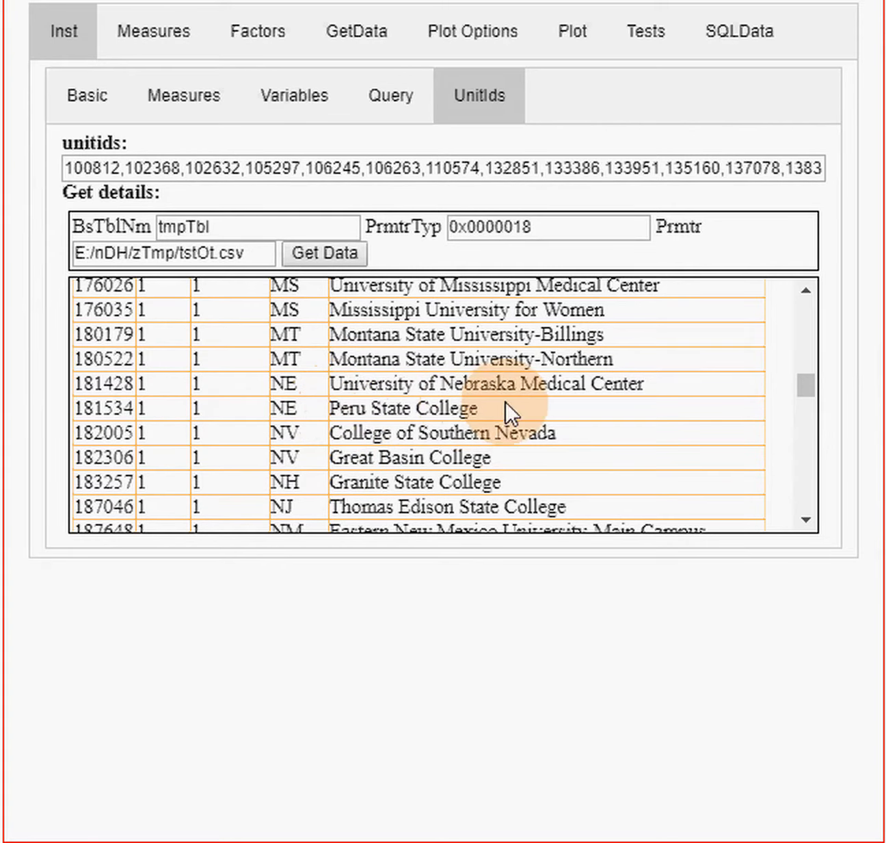
pyautogui.moveTo(803, 381); pyautogui.dragTo(807, 294)
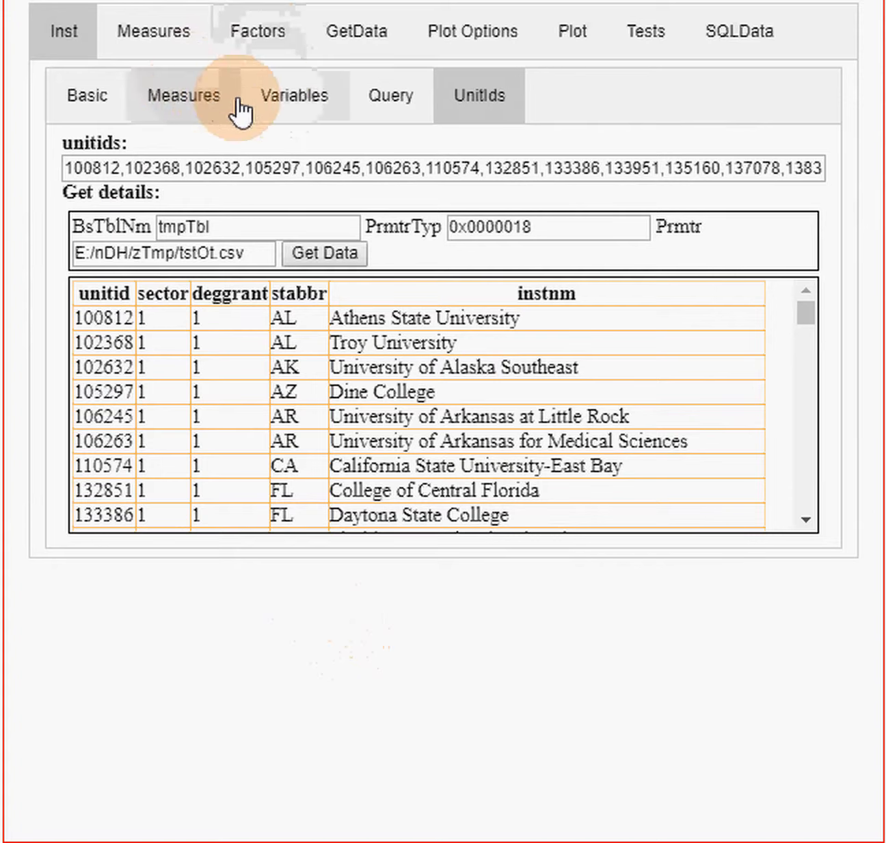
# - Go back to the variable definitions for the efage09@F2013_EF2013B measure
pyautogui.click(293, 102)
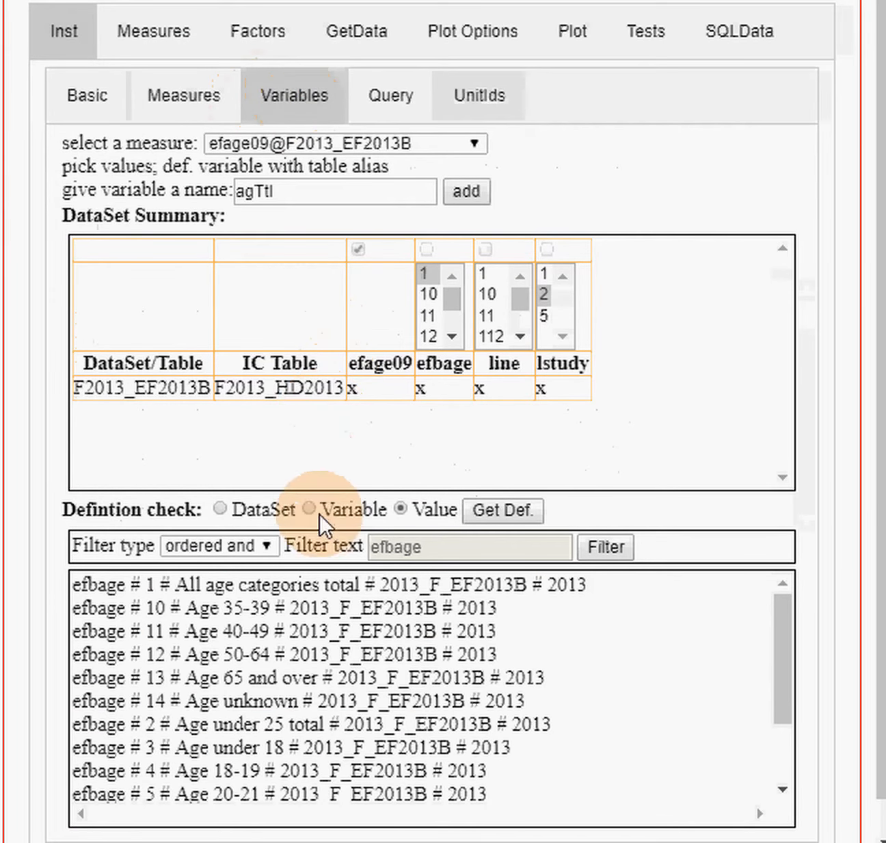